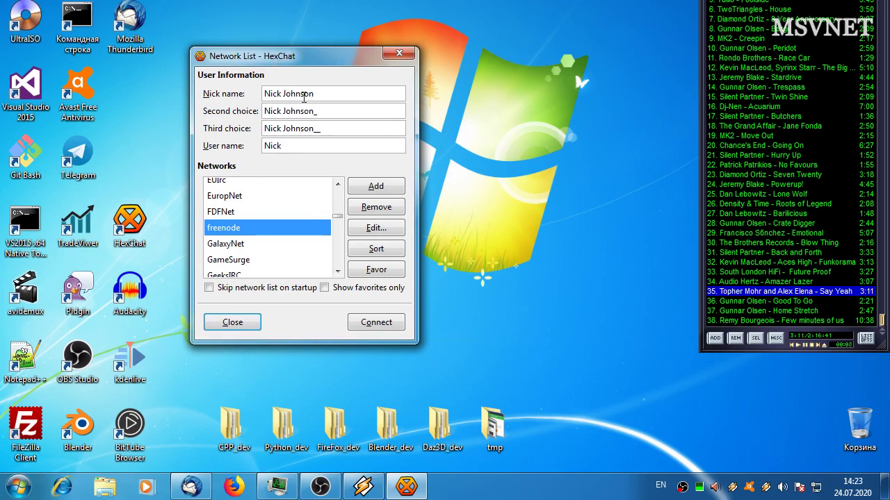
Replace the old nick name with nickjhns and select it for copying
left_click_drag(314, 98, 245, 95)
type("nick")
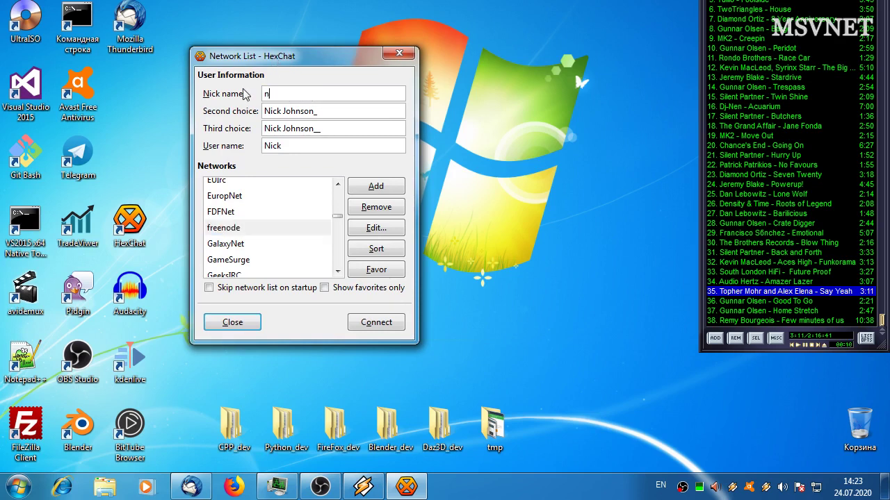
type("jhns")
key("shift+Home")
key("ctrl+c")
Paste nickjhns over the Second choice, Third choice and User name fields
key("Tab")
key("Home")
key("shift+Right")
key("shift+Right")
key("shift+Right")
key("shift+Right")
key("shift+Right")
key("shift+Right")
key("shift+Right")
key("shift+Right")
key("shift+Right")
key("shift+Right")
key("shift+Right")
key("shift+Right")
key("ctrl+v")
key("Tab")
key("Home")
key("shift+Right")
key("shift+Right")
key("shift+Right")
key("shift+Right")
key("shift+Right")
key("shift+Right")
key("shift+Right")
key("shift+Right")
key("shift+Right")
key("shift+Right")
key("shift+Right")
key("shift+Right")
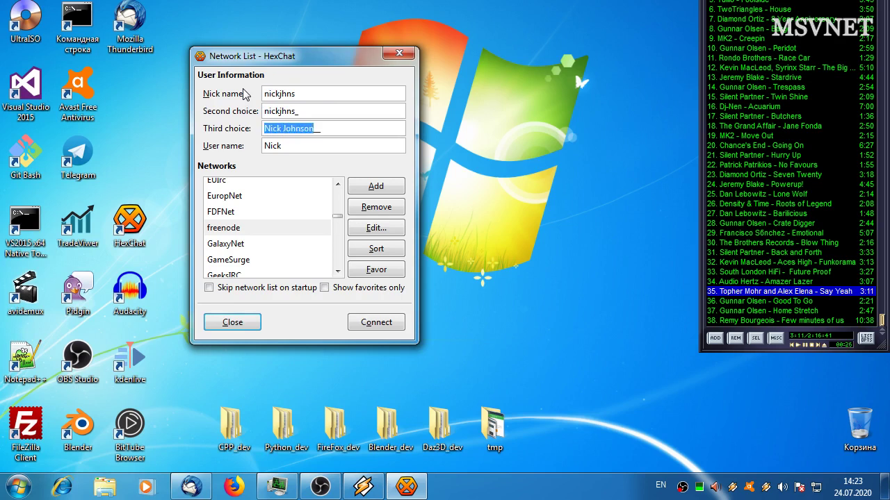
key("ctrl+v")
key("Tab")
key("Home")
key("shift+Right")
key("shift+Right")
key("shift+Right")
key("shift+Right")
key("ctrl+v")
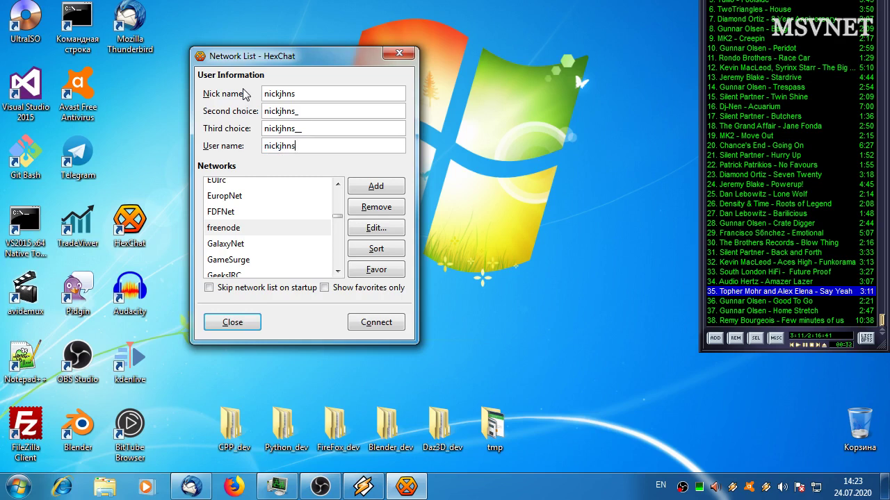
Add a new network named ircnow and open its settings for editing
left_click(376, 186)
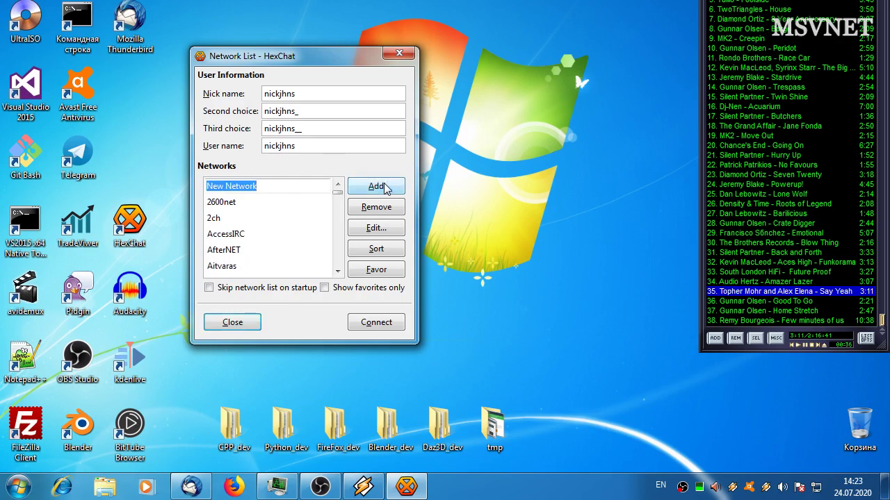
type("ircnow")
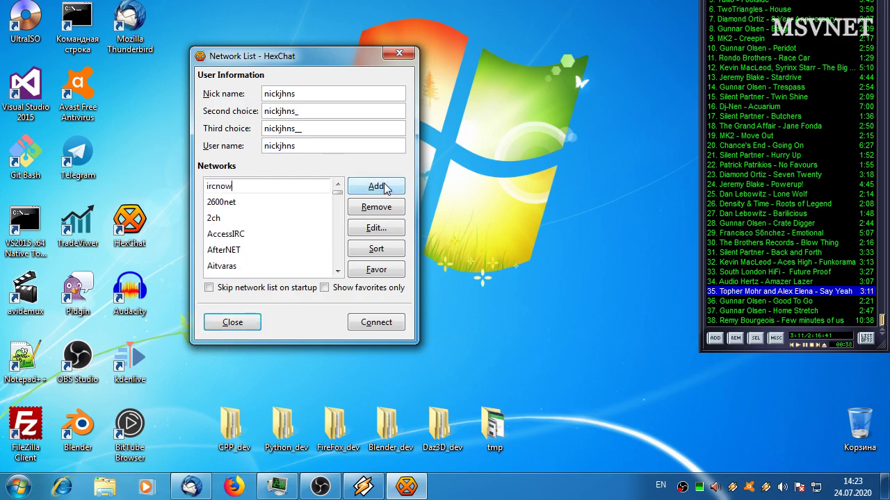
key("Return")
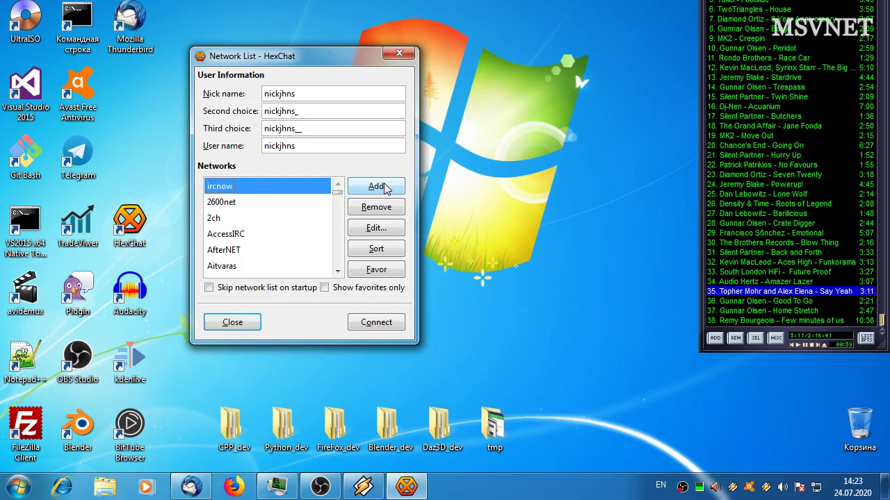
left_click(379, 234)
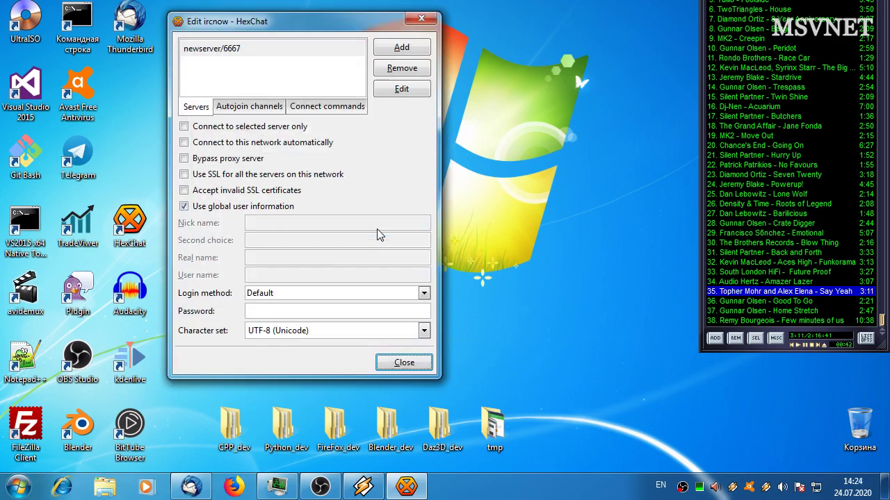
Set the ircnow server to irc.ircnow.org/6697, enable SSL for all its servers, and close
left_click_drag(255, 28, 370, 65)
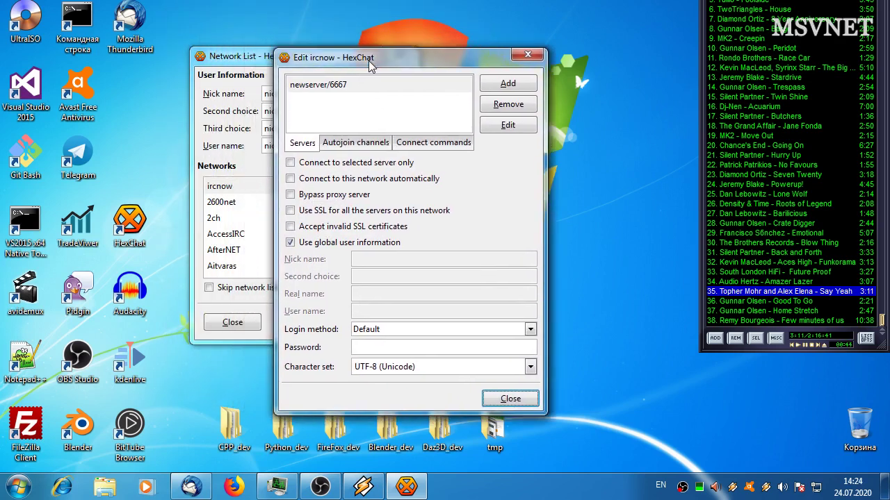
left_click(368, 83)
type("ircnow")
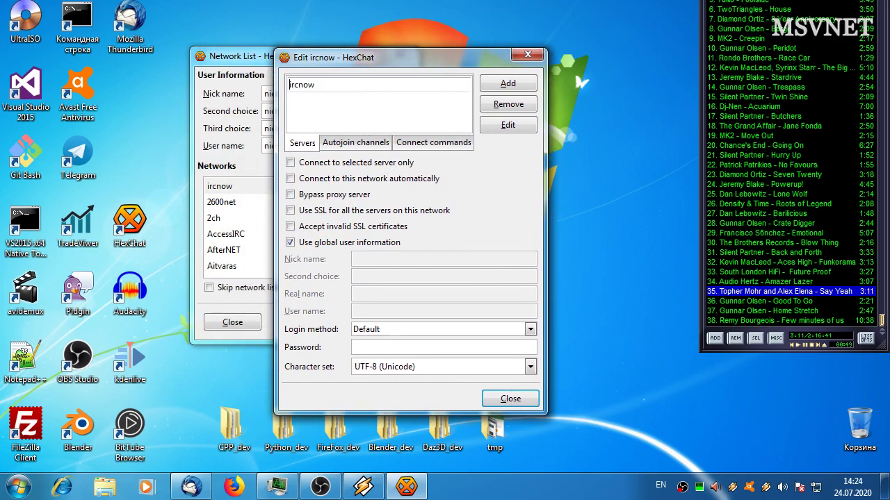
key("Home")
type("irc.ircnow.org/6697")
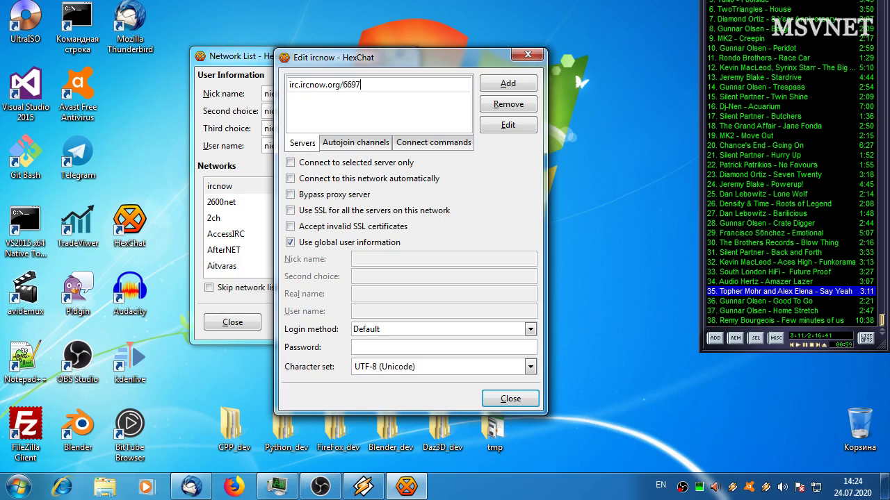
key("Return")
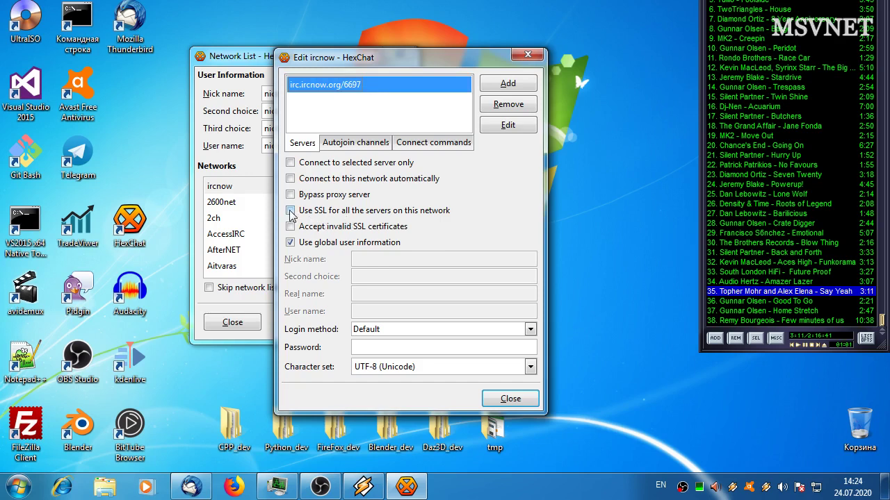
left_click(291, 212)
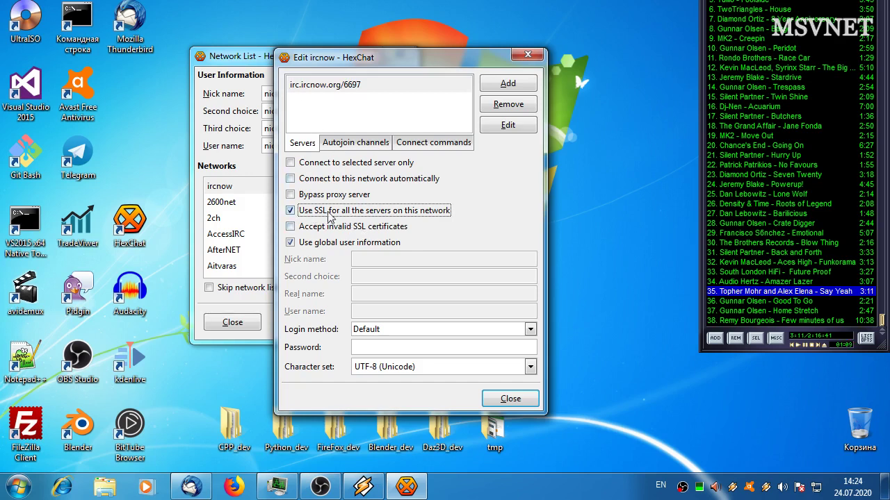
left_click(523, 407)
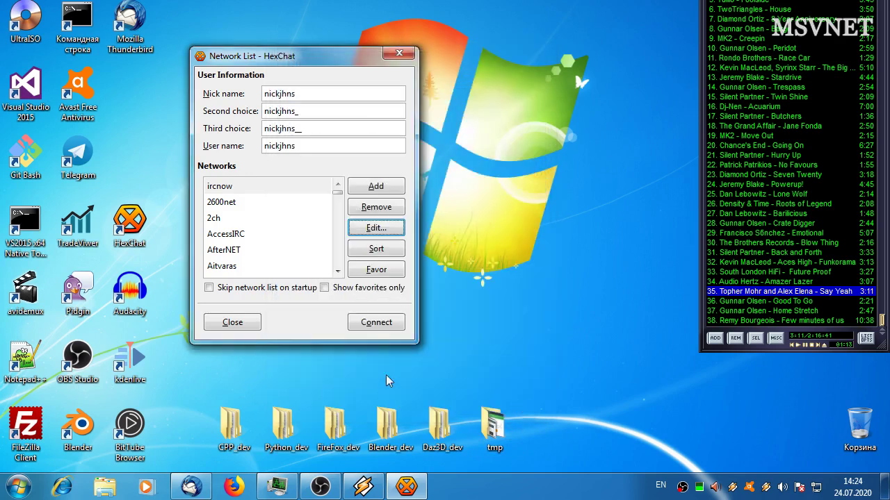
Connect to ircnow, dismiss the connection-complete prompt, and enlarge the chat window
left_click(378, 325)
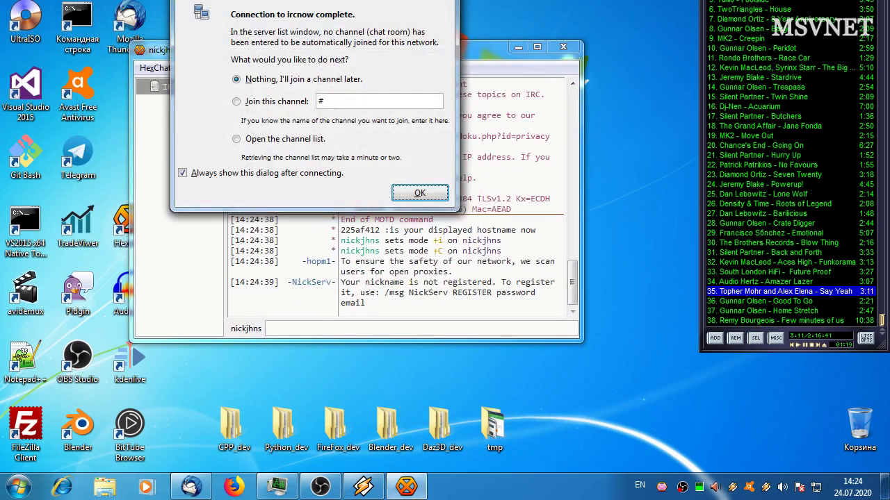
key("Return")
left_click_drag(381, 55, 320, 51)
left_click_drag(520, 337, 809, 460)
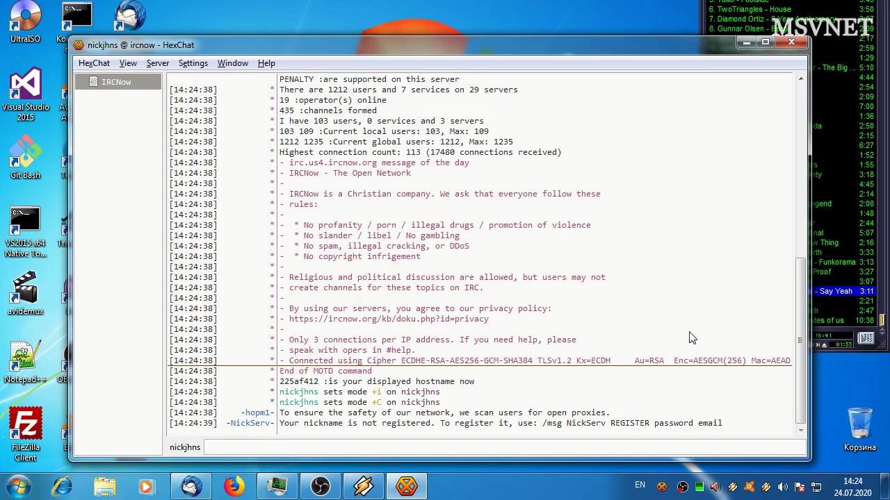
Ask NickServ for its general help, then for REGISTER help
type("/msg NickServ help")
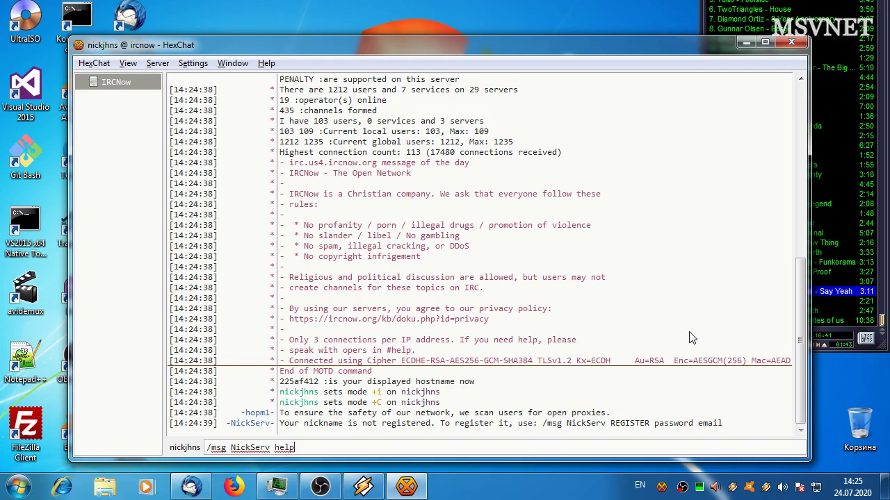
key("Return")
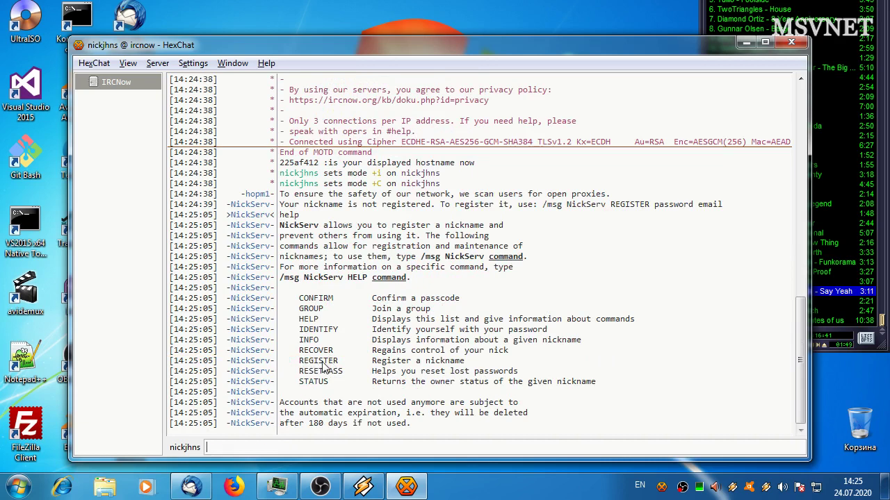
key("Up")
type("register")
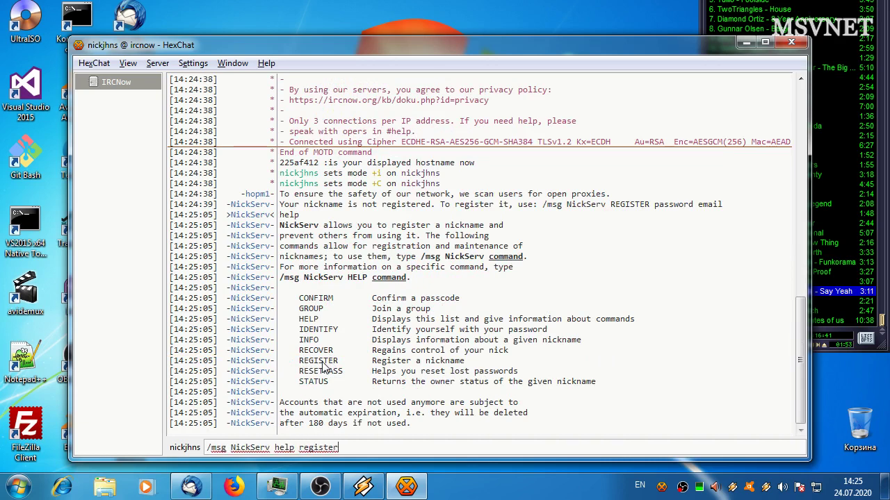
key("Return")
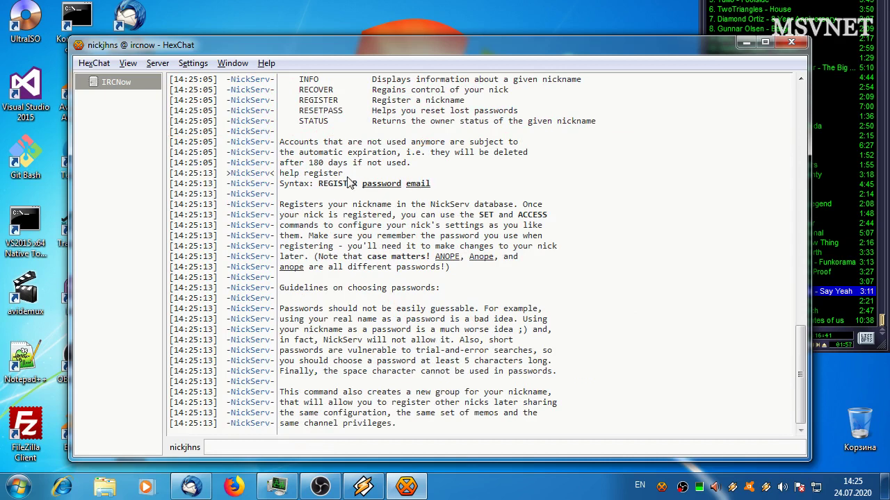
Rework the recalled command into a NickServ register command with the chosen password
key("Up")
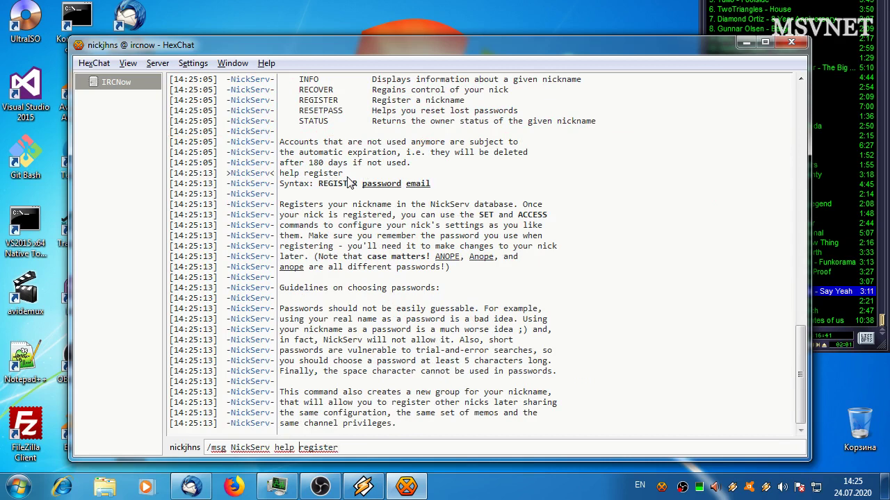
key("BackSpace")
key("BackSpace")
key("BackSpace")
key("BackSpace")
key("BackSpace")
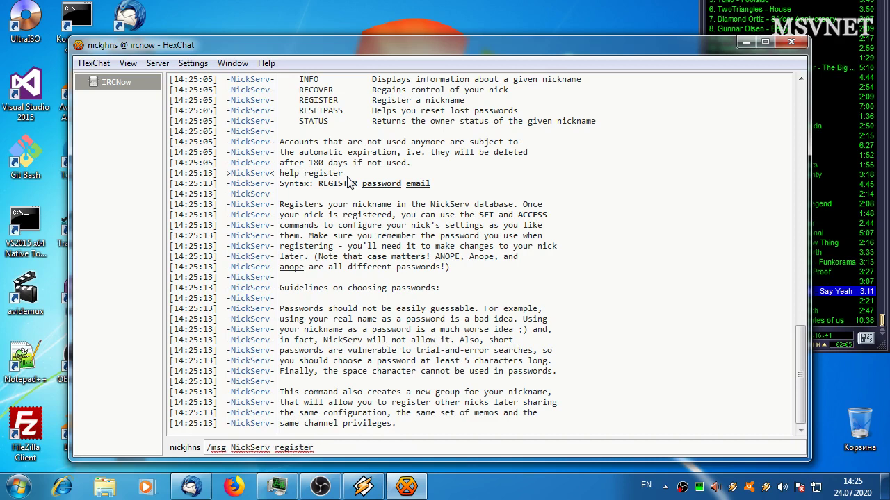
left_click(191, 488)
left_click(105, 65)
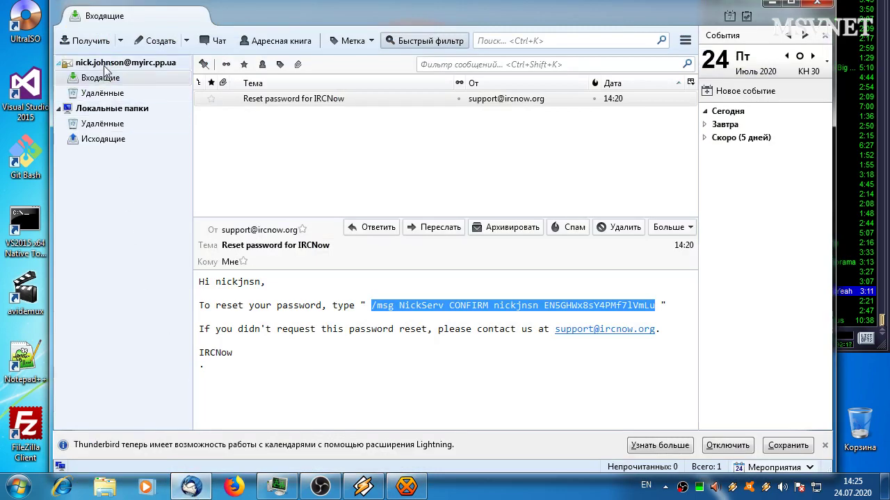
right_click(105, 66)
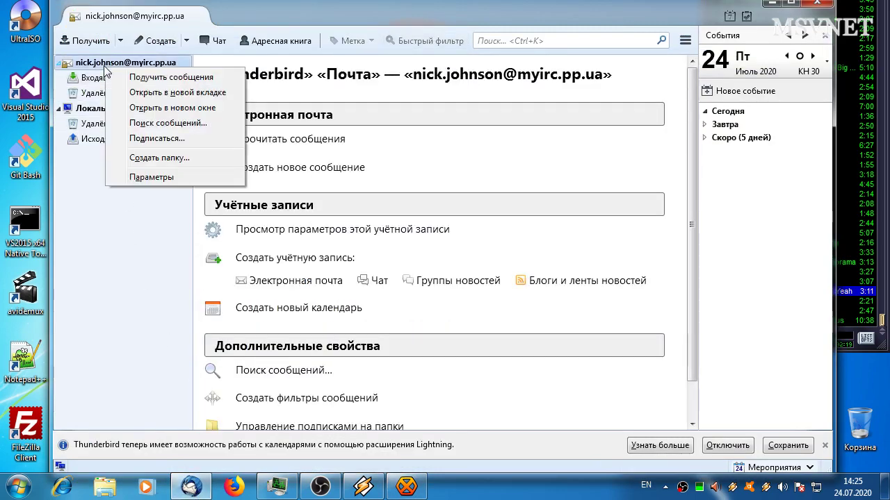
left_click(122, 178)
left_click_drag(532, 82, 355, 86)
right_click(412, 83)
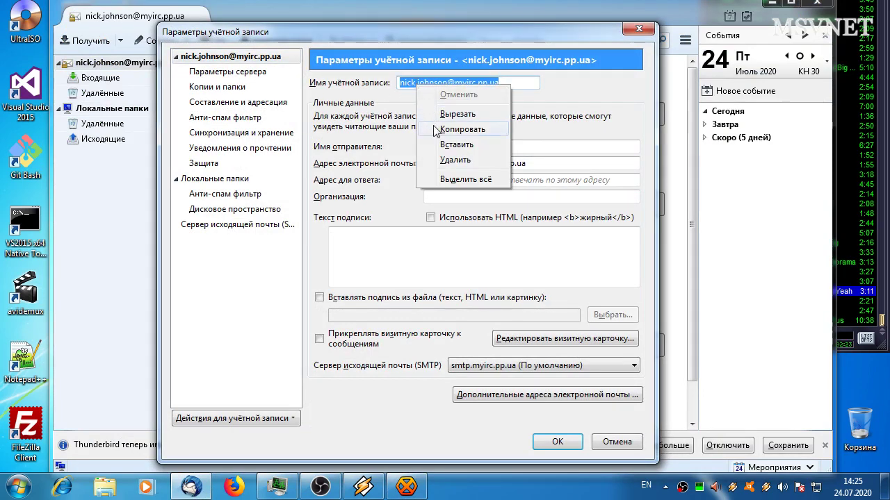
left_click(434, 127)
left_click(639, 29)
key("alt+Tab")
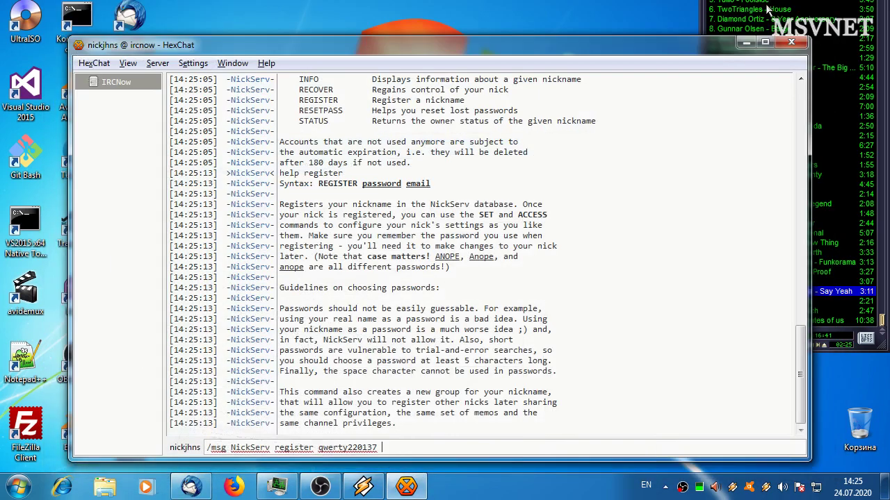
Paste the e-mail address, send the NickServ register command, then trim the recalled command back
right_click(424, 445)
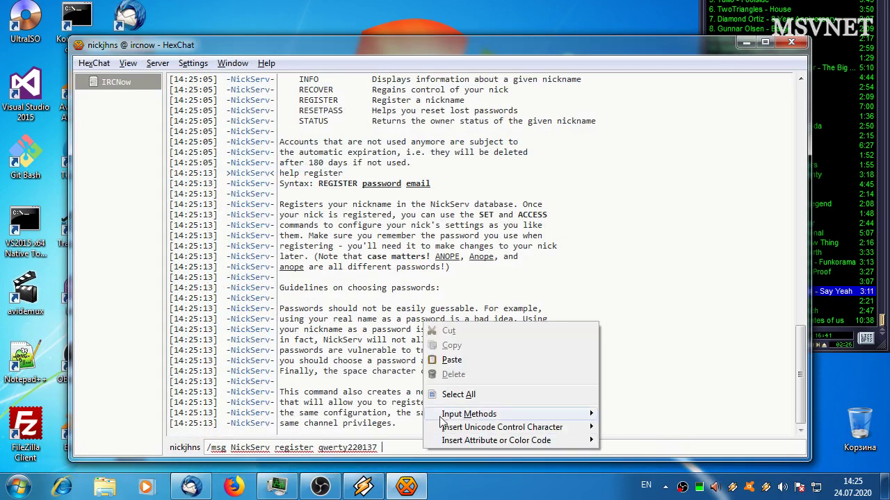
left_click(453, 362)
key("Return")
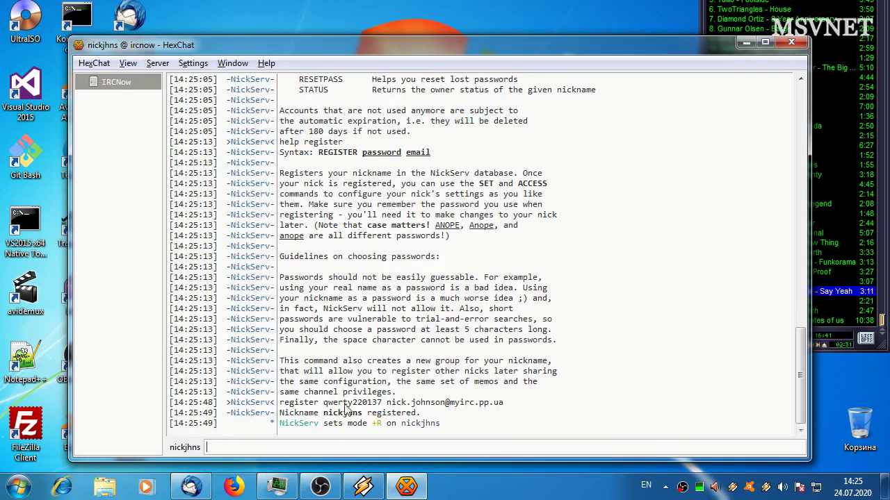
key("Up")
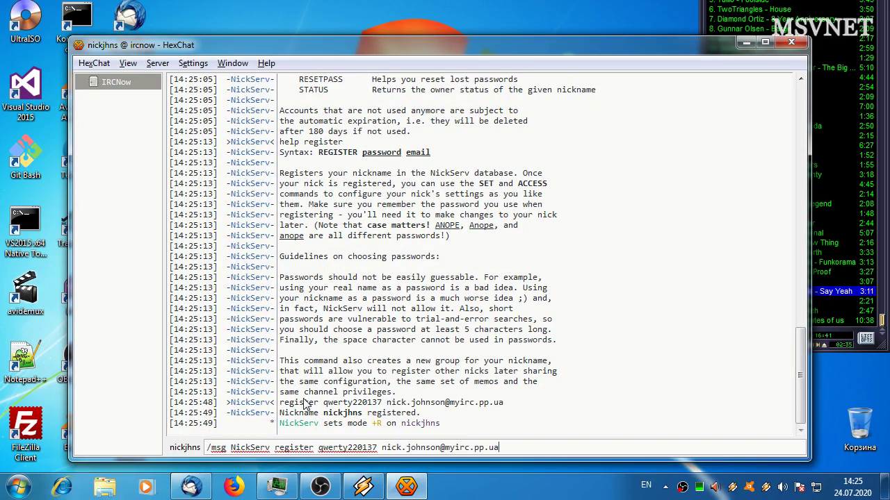
key("BackSpace")
key("BackSpace")
key("BackSpace")
key("BackSpace")
key("BackSpace")
key("BackSpace")
key("BackSpace")
key("BackSpace")
key("BackSpace")
key("BackSpace")
key("BackSpace")
key("BackSpace")
key("BackSpace")
key("BackSpace")
key("BackSpace")
key("BackSpace")
key("BackSpace")
key("BackSpace")
key("BackSpace")
key("BackSpace")
key("BackSpace")
key("BackSpace")
key("BackSpace")
Ask NickServ for its general help, then for help on resetpass
type("help")
key("Return")
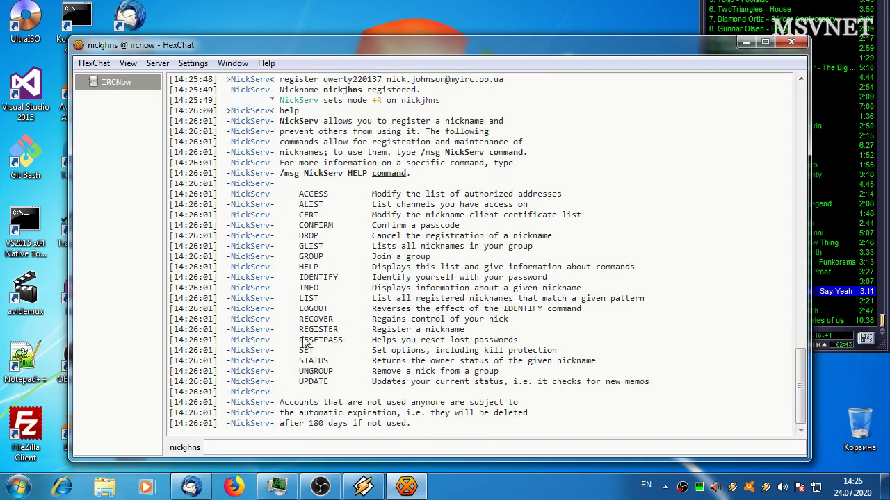
key("Up")
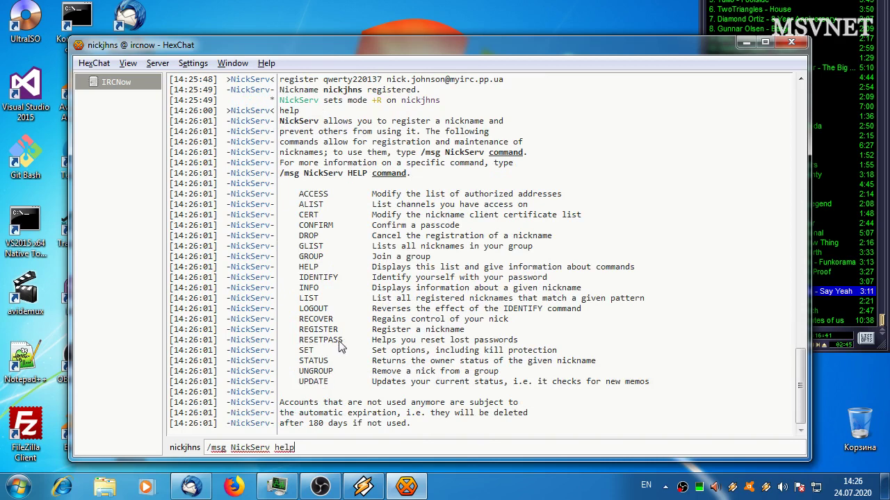
type("reset pass")
key("Return")
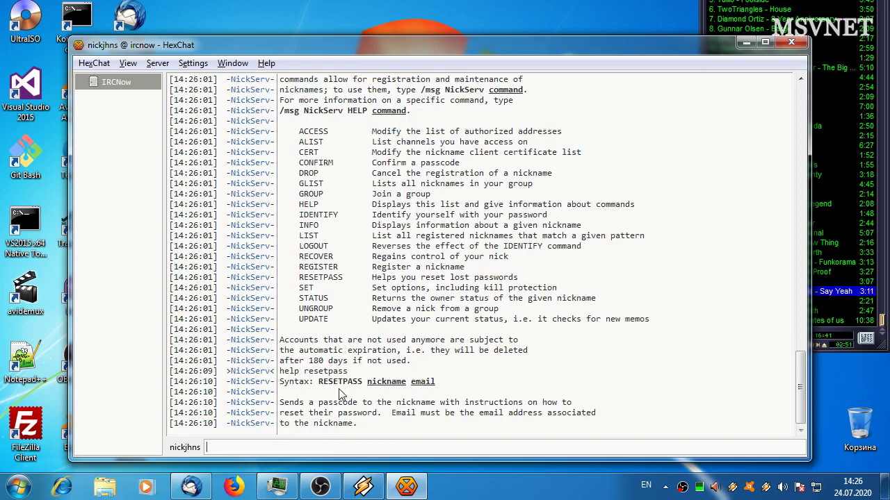
Rewrite the recalled command as a resetpass request for nickjhns
key("Up")
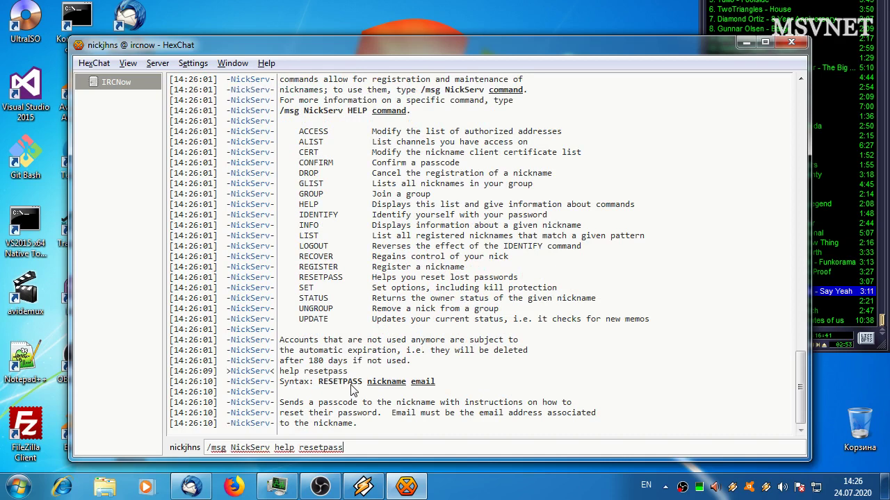
key("BackSpace")
key("BackSpace")
key("BackSpace")
key("BackSpace")
key("BackSpace")
type("nickjhns")
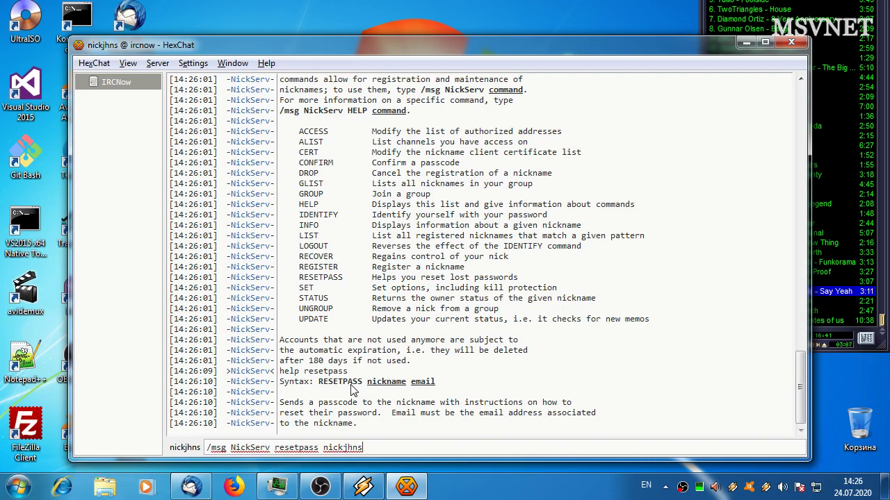
left_click(191, 487)
right_click(135, 64)
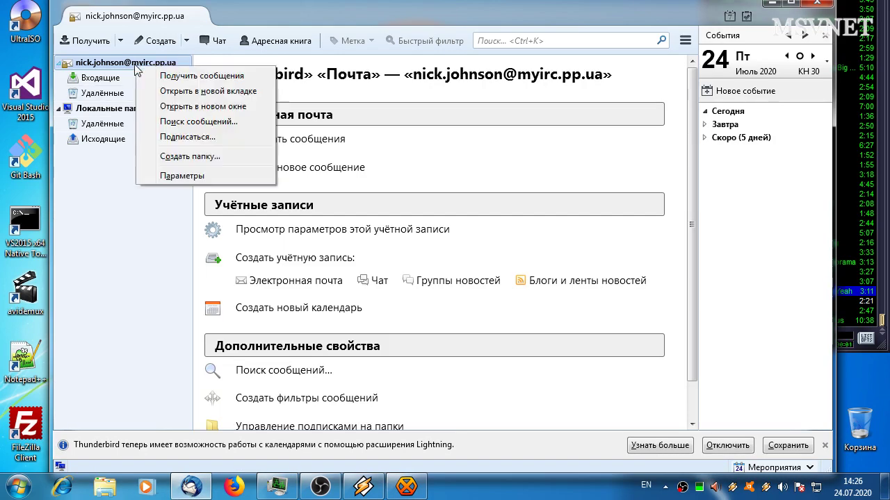
left_click(151, 179)
left_click_drag(499, 82, 402, 82)
right_click(410, 82)
left_click(457, 128)
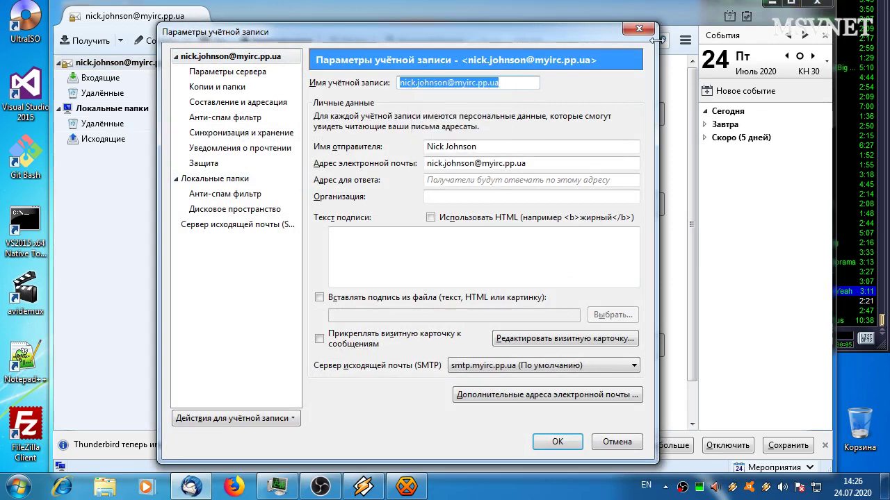
left_click(638, 29)
left_click(771, 3)
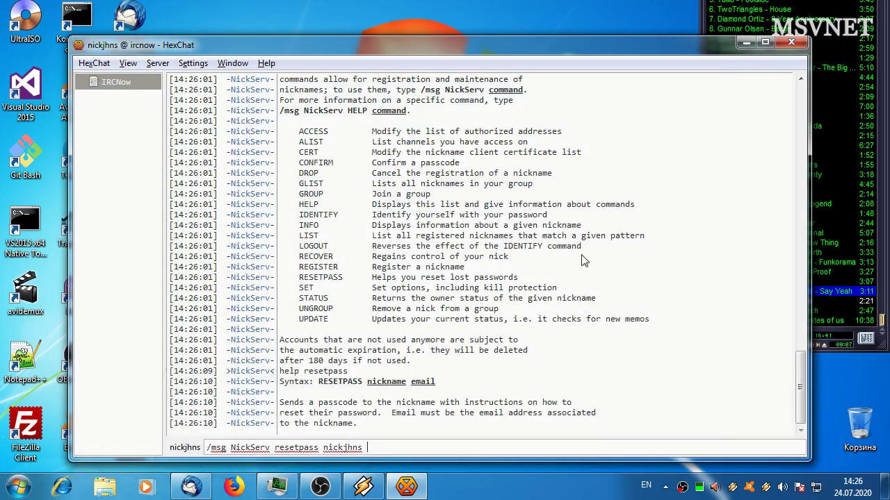
right_click(440, 444)
left_click(494, 357)
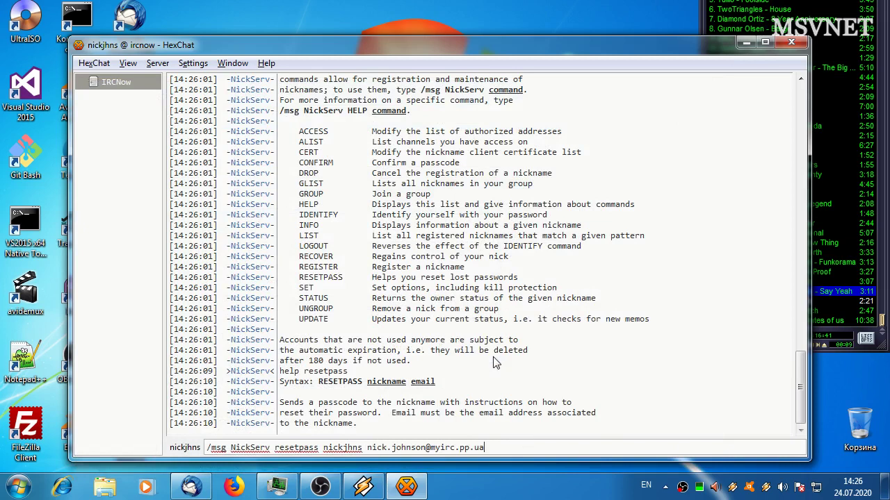
key("Return")
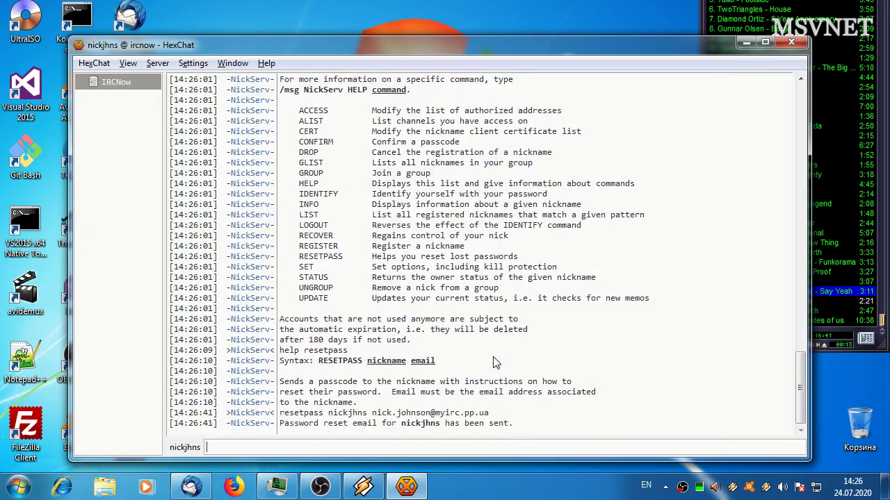
left_click(189, 490)
Copy the NickServ CONFIRM command from the newest 'Reset password for IRCNow' email, then minimize Thunderbird
left_click(109, 77)
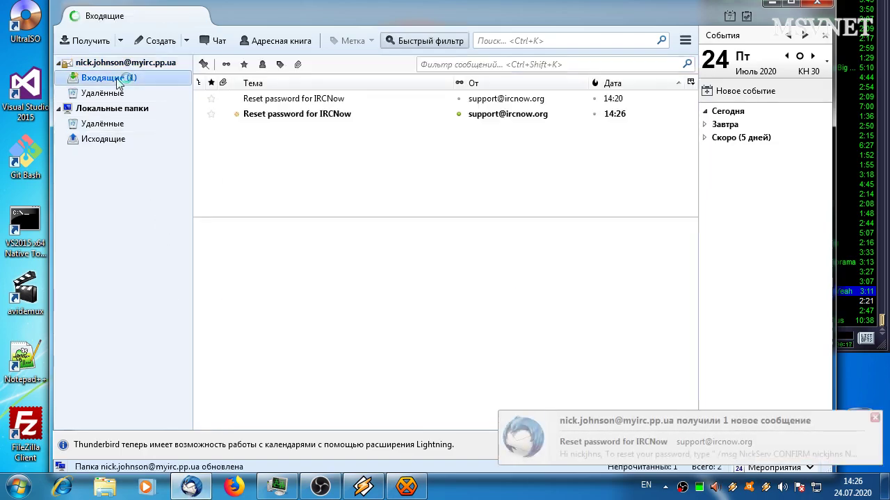
left_click(341, 117)
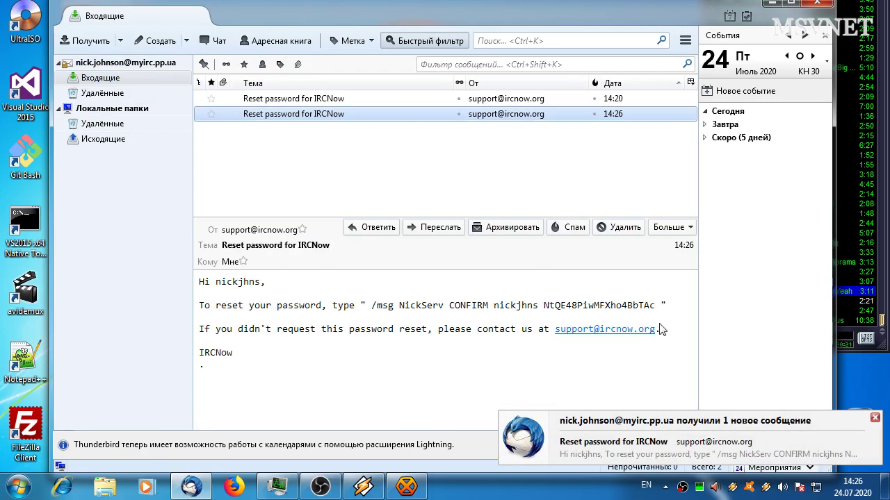
left_click_drag(651, 308, 371, 307)
right_click(372, 305)
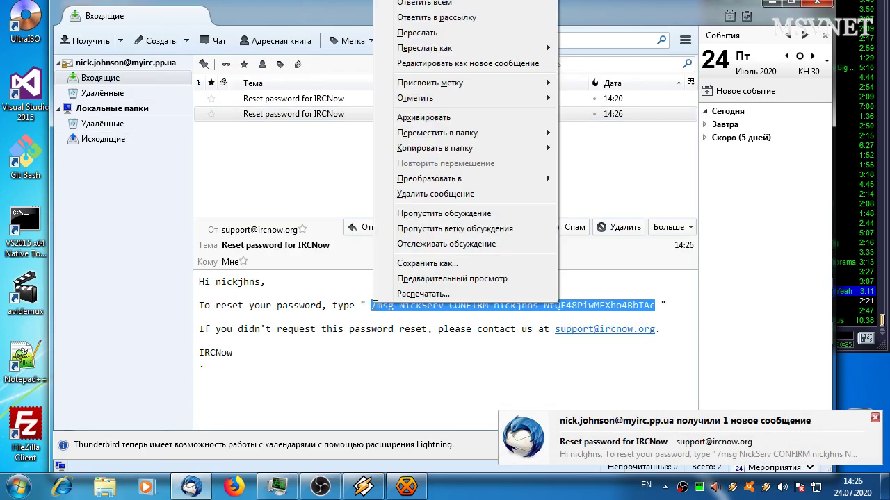
left_click(424, 0)
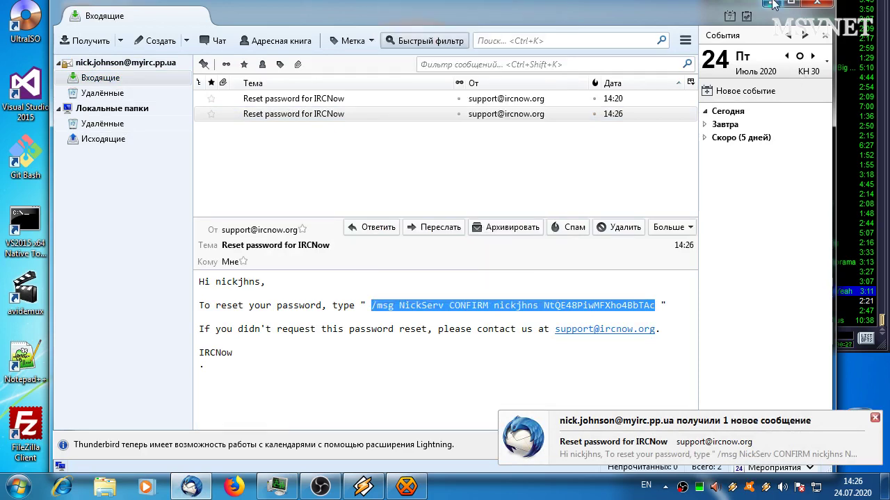
left_click(773, 3)
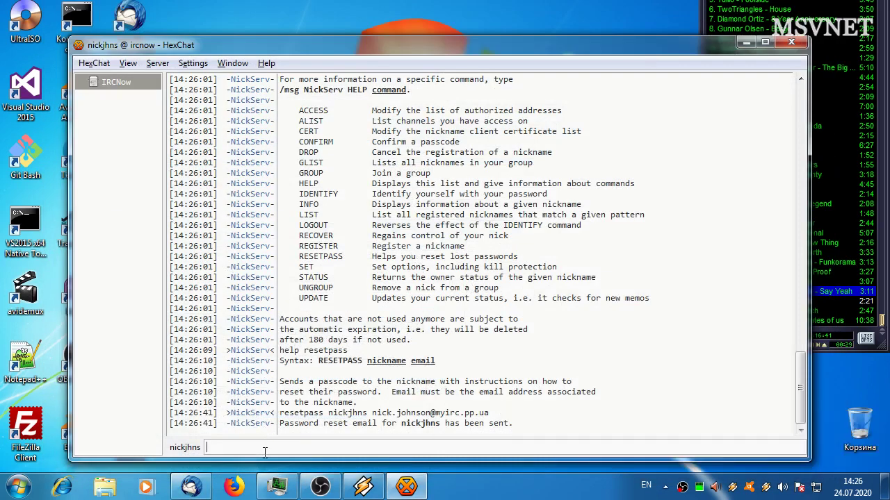
Paste the copied CONFIRM command into HexChat and send it to NickServ
right_click(264, 452)
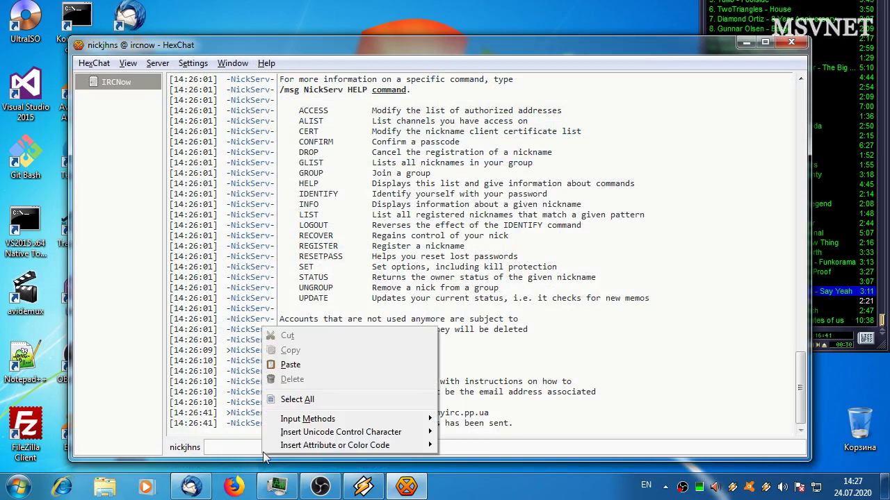
left_click(289, 365)
key("Return")
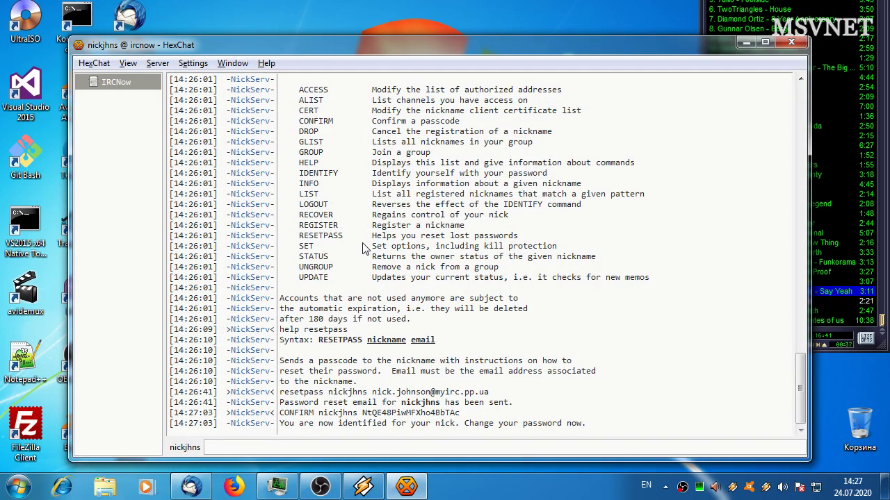
Edit the recalled command into '/msg NickServ help set'
key("Up")
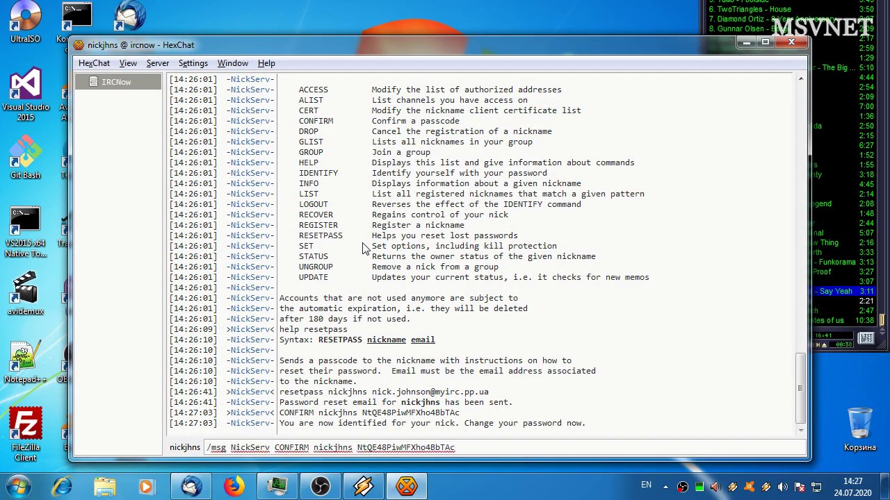
key("BackSpace")
key("BackSpace")
key("BackSpace")
key("BackSpace")
key("BackSpace")
key("BackSpace")
key("BackSpace")
key("BackSpace")
key("BackSpace")
key("BackSpace")
key("BackSpace")
key("BackSpace")
key("BackSpace")
key("BackSpace")
key("BackSpace")
key("BackSpace")
key("BackSpace")
key("BackSpace")
key("BackSpace")
key("BackSpace")
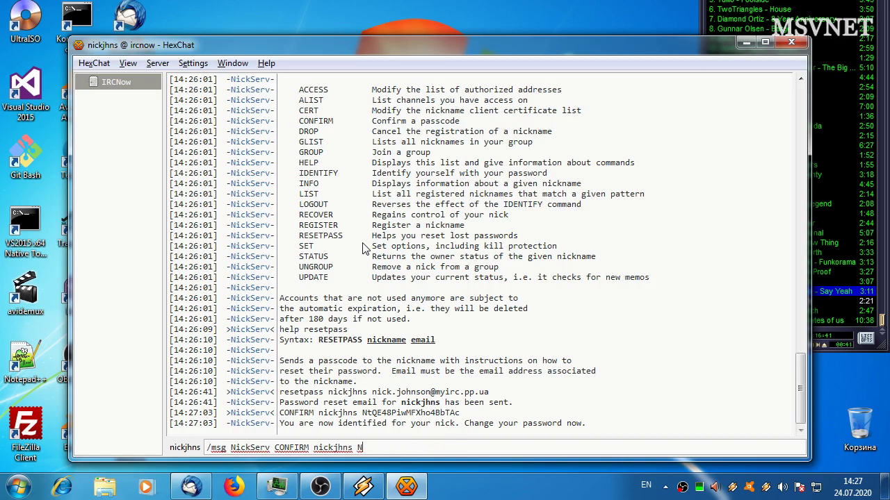
key("BackSpace")
type("help set")
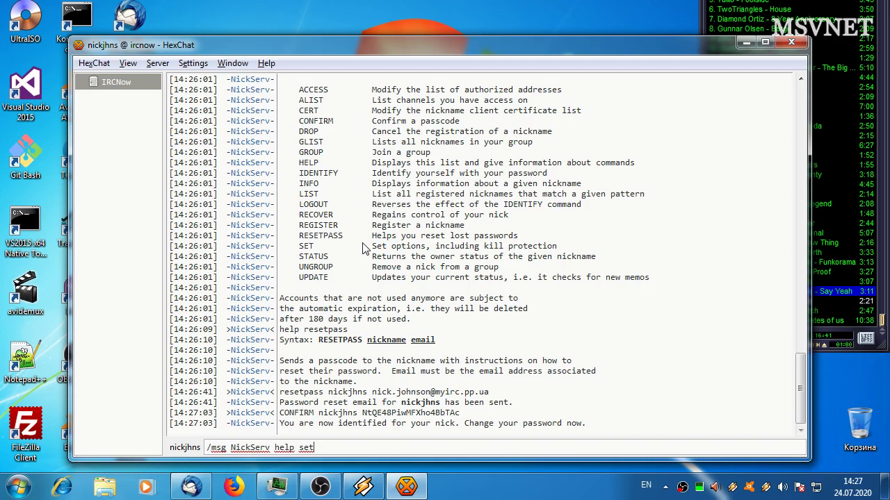
Send the SET help request, then compose '/msg NickServ set password' followed by the new password
key("Return")
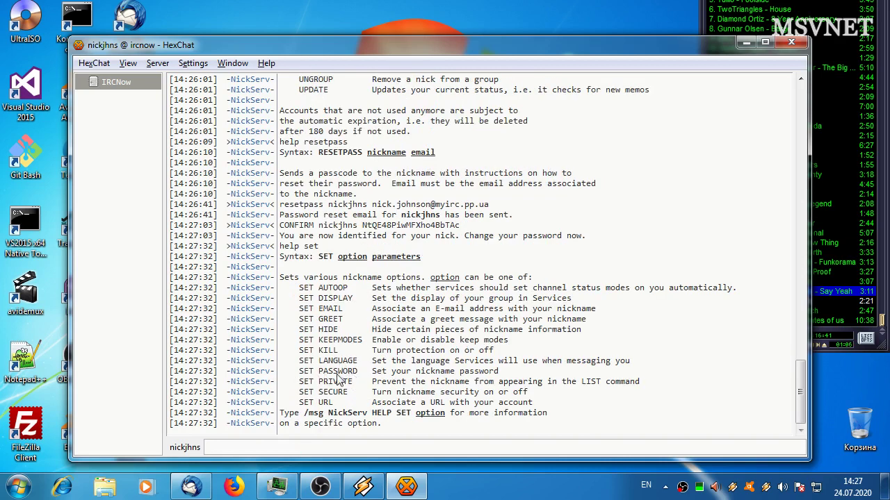
key("Up")
key("BackSpace")
key("BackSpace")
key("BackSpace")
key("BackSpace")
key("BackSpace")
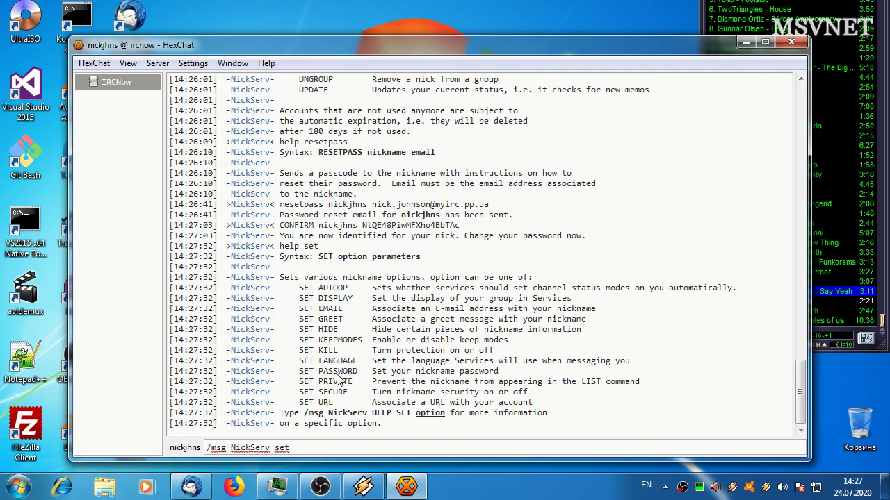
key("BackSpace")
key("BackSpace")
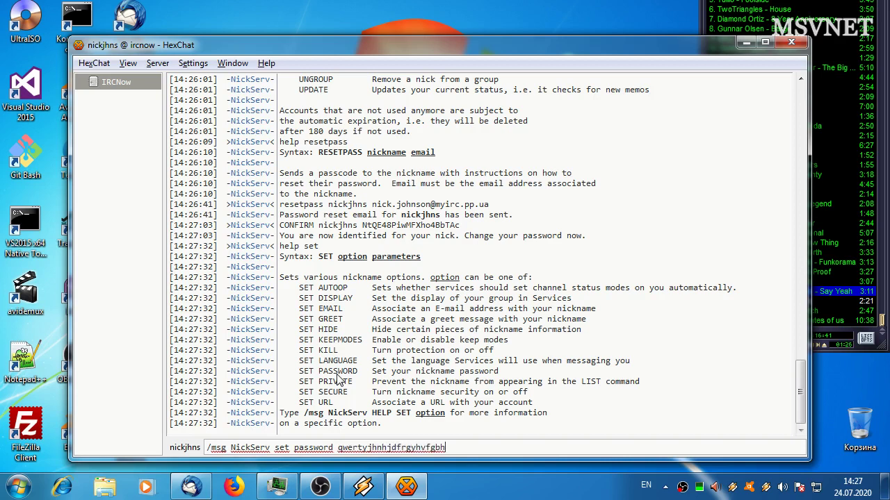
Copy the new password from the command line, send the password change, and minimize HexChat
double_click(383, 448)
right_click(383, 449)
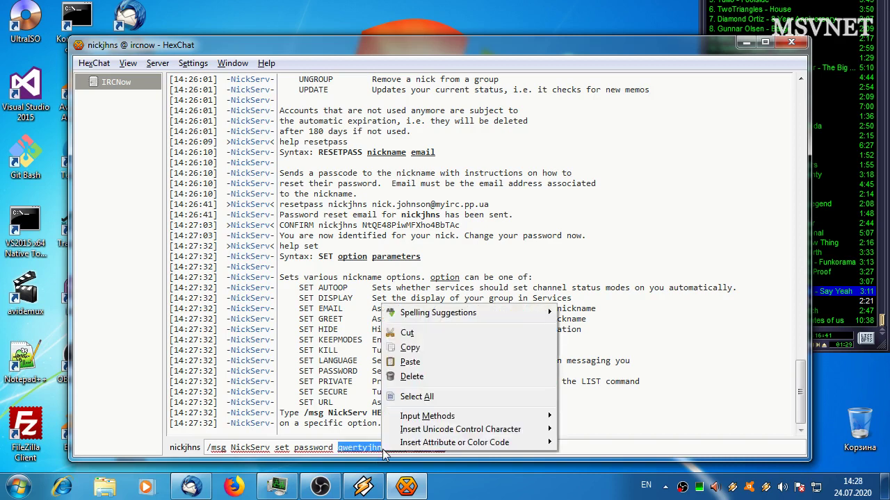
left_click(411, 348)
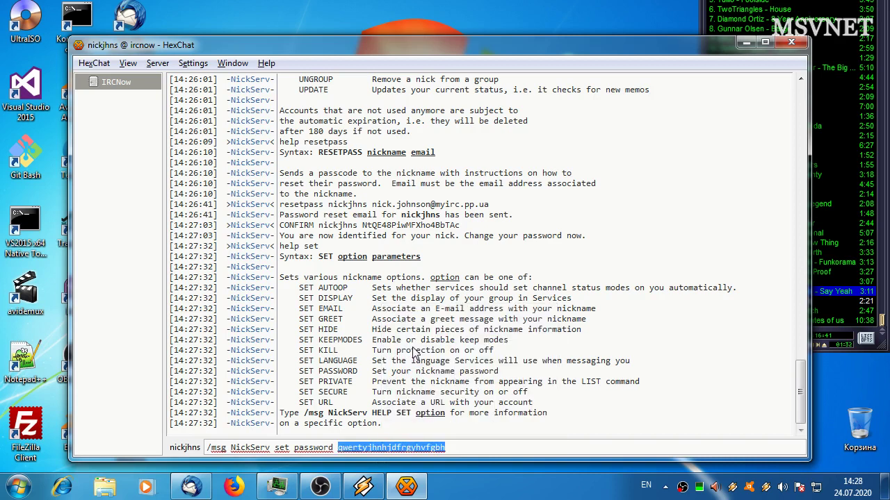
key("Return")
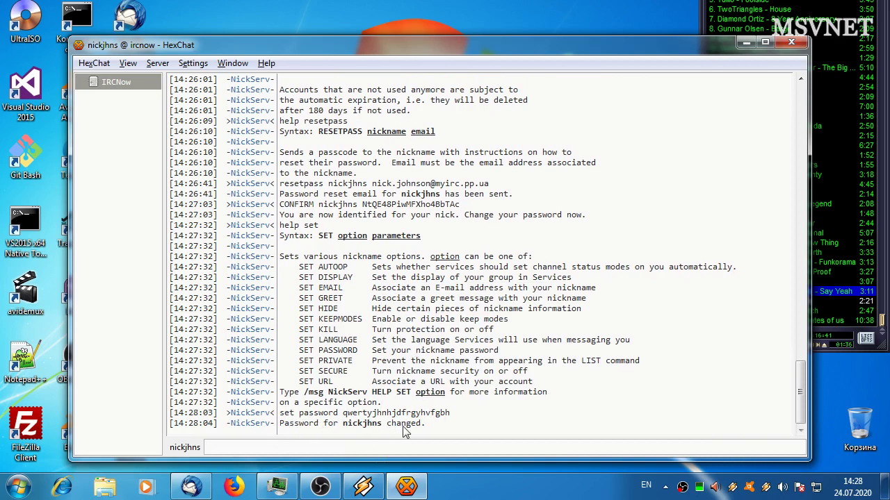
left_click(746, 42)
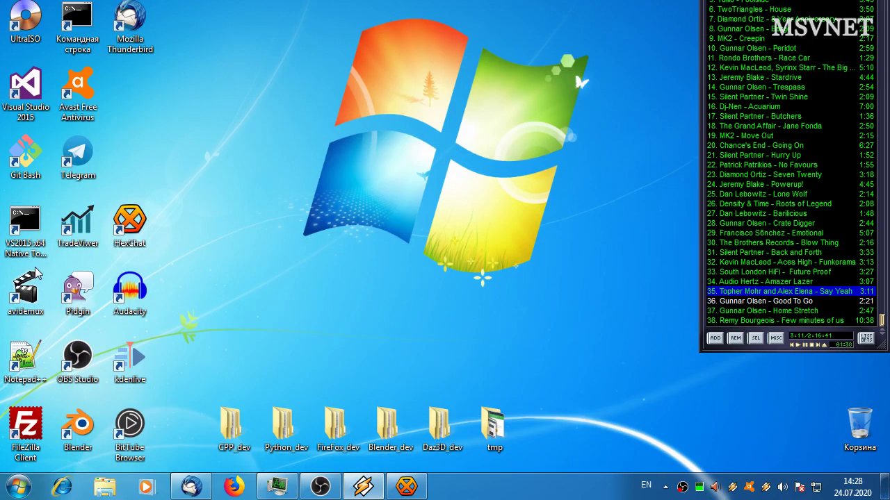
Paste the new password into a new Notepad++ document and return to HexChat
double_click(25, 358)
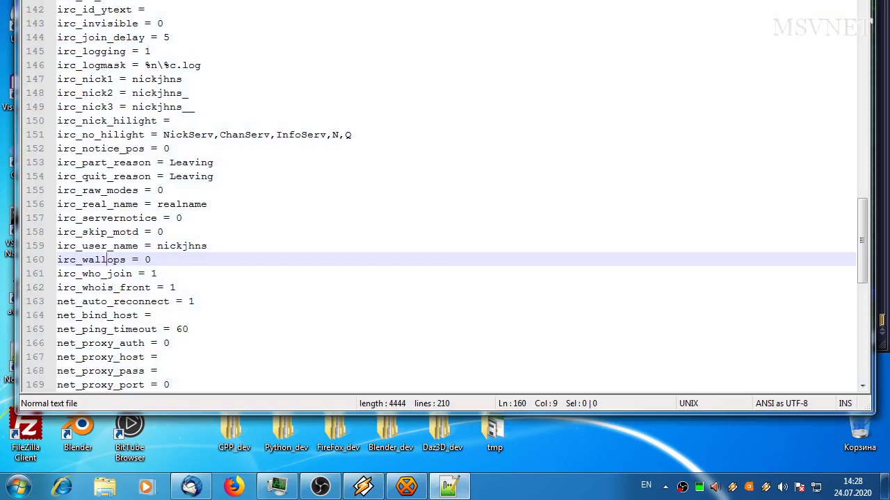
key("ctrl+n")
key("ctrl+v")
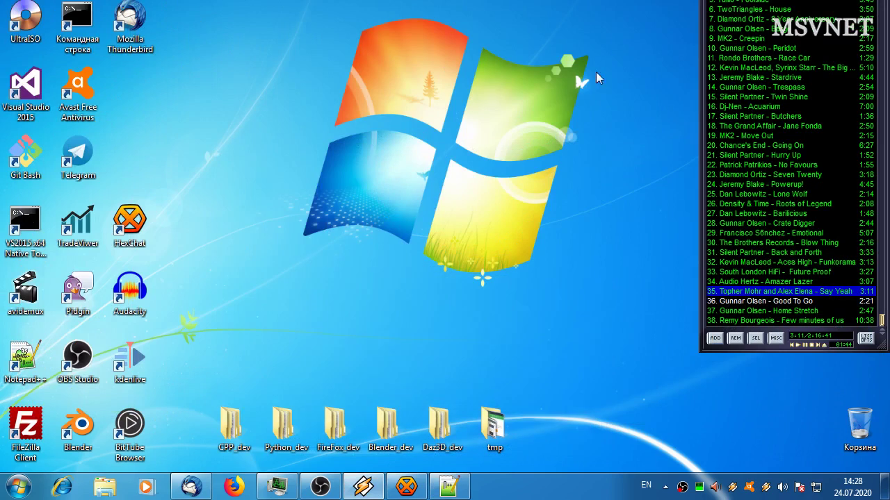
left_click(406, 487)
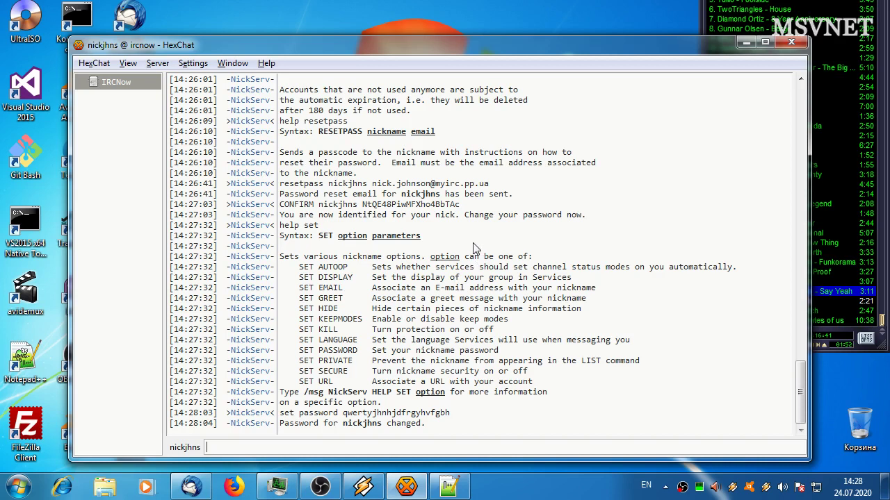
Open the server's channel list with /list, reposition its window, then close it
type("/msg")
key("BackSpace")
key("BackSpace")
key("BackSpace")
type("list")
key("Return")
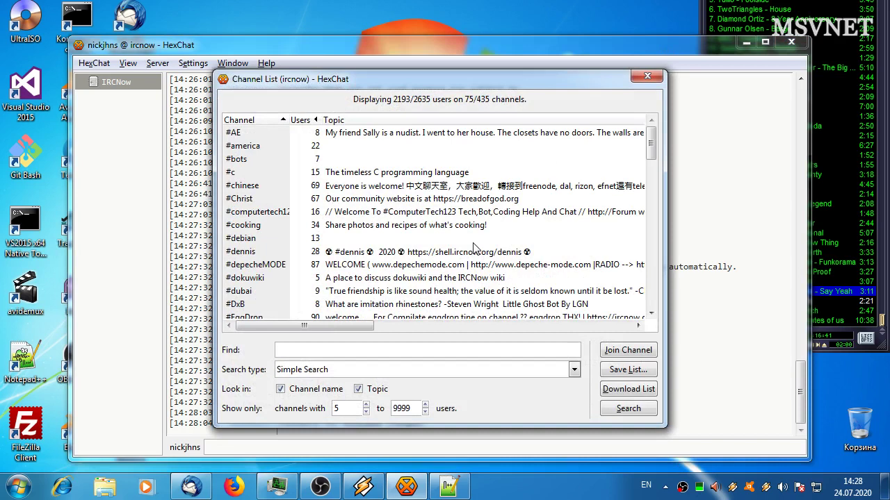
left_click_drag(385, 83, 312, 95)
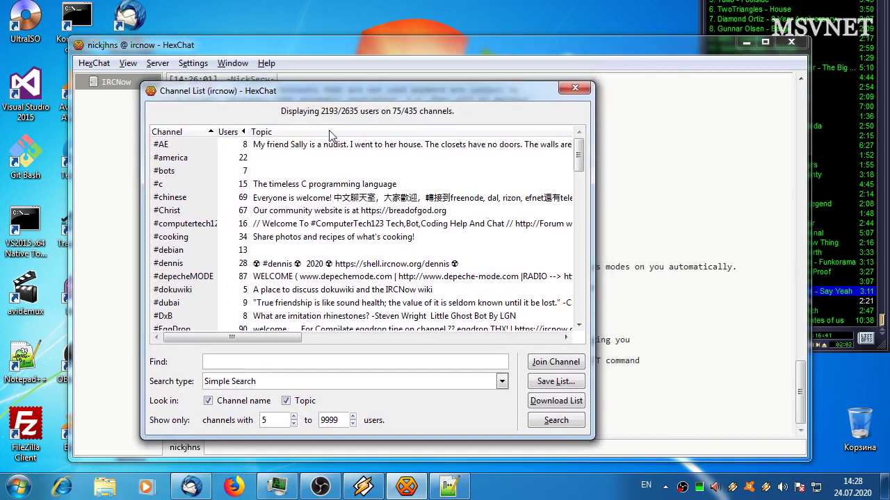
left_click_drag(581, 154, 624, 152)
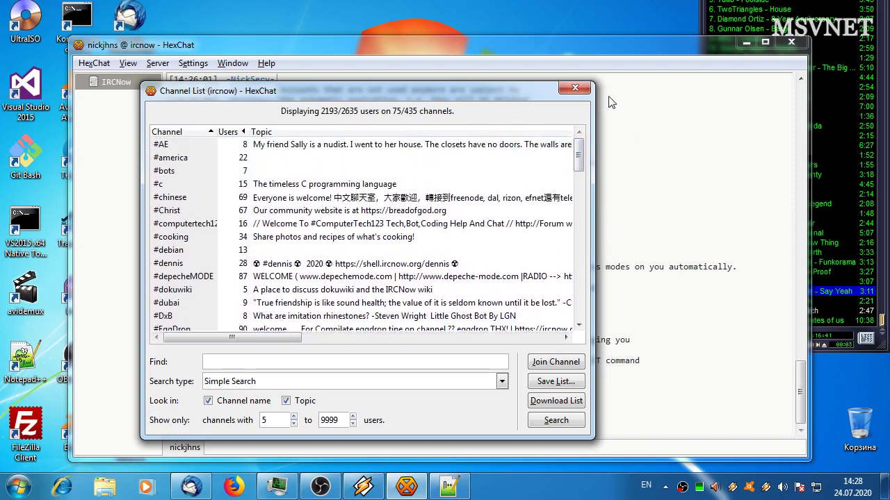
left_click(576, 89)
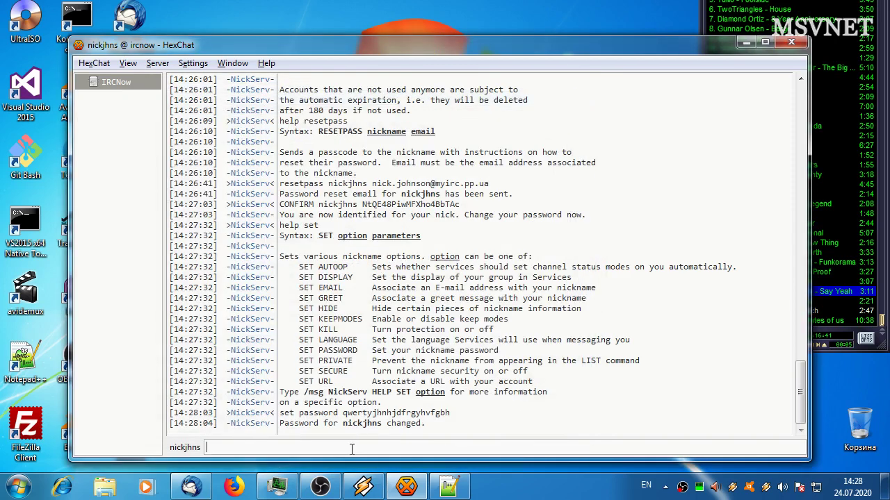
Join #my_super_channel with '/join #my_super_channel' and nudge the main window upward
type("/join #my_super")
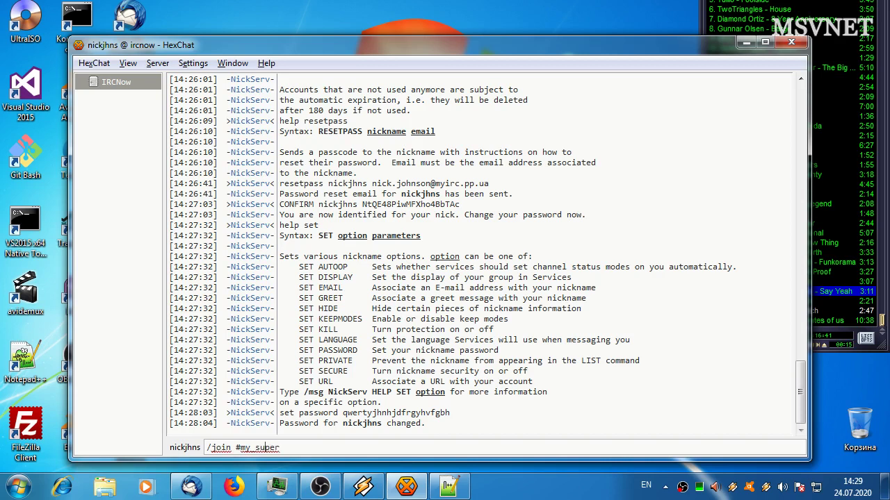
type("_channel")
key("Return")
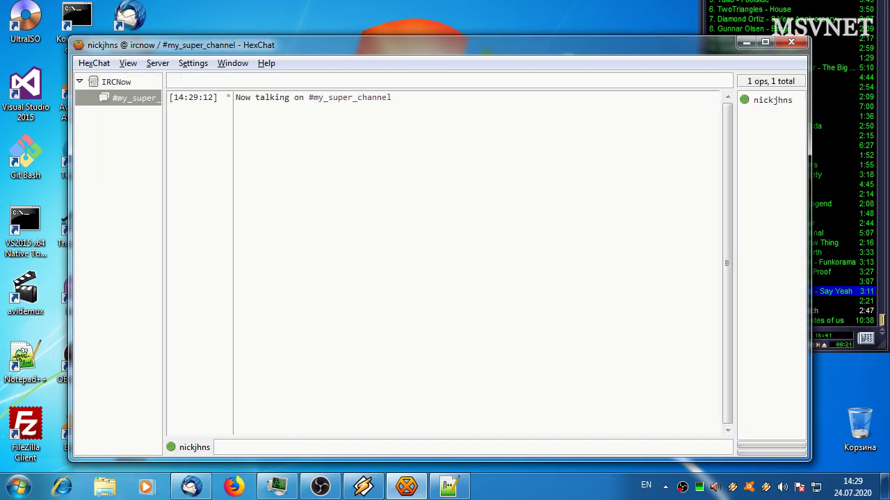
left_click_drag(492, 46, 493, 42)
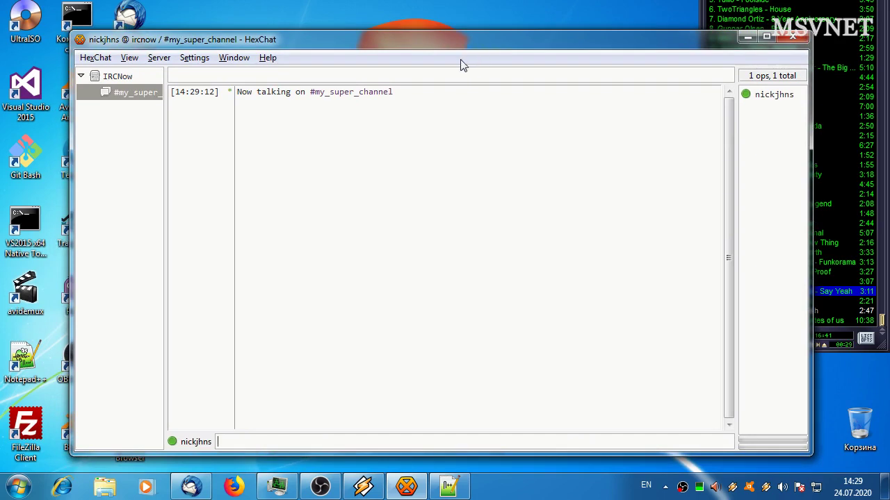
left_click_drag(447, 40, 445, 39)
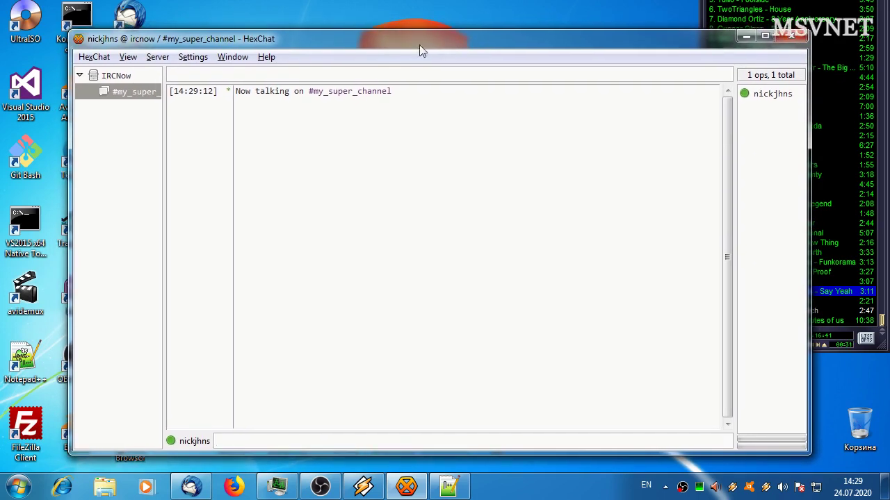
From the IRCNow server tab, send '/msg ChanServ help', then prepare '/msg ChanServ help register'
left_click(124, 76)
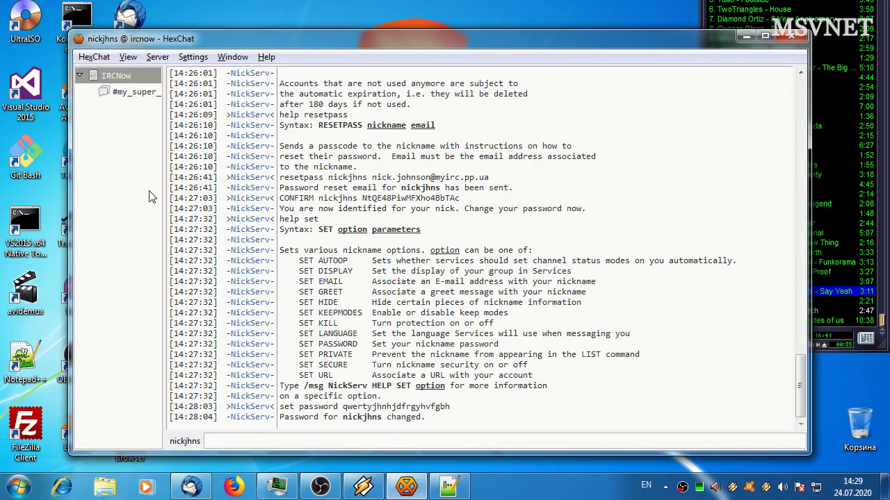
type("/msg ChanServ")
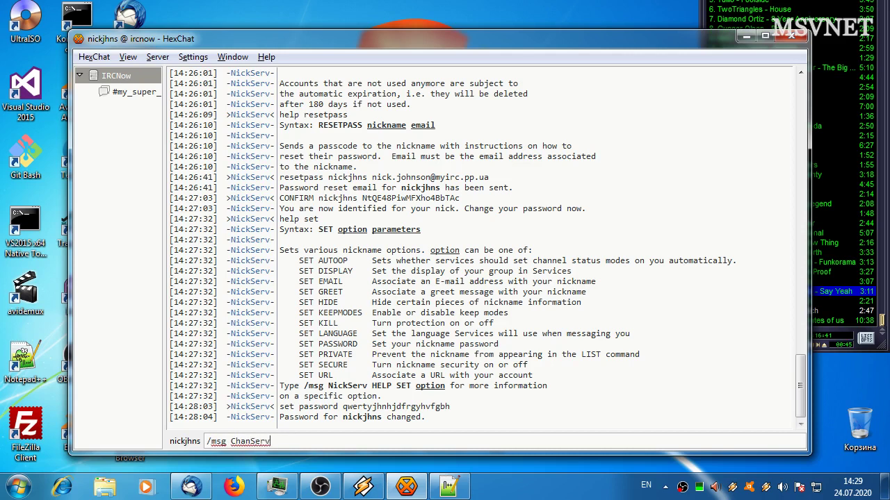
type(" help")
key("Return")
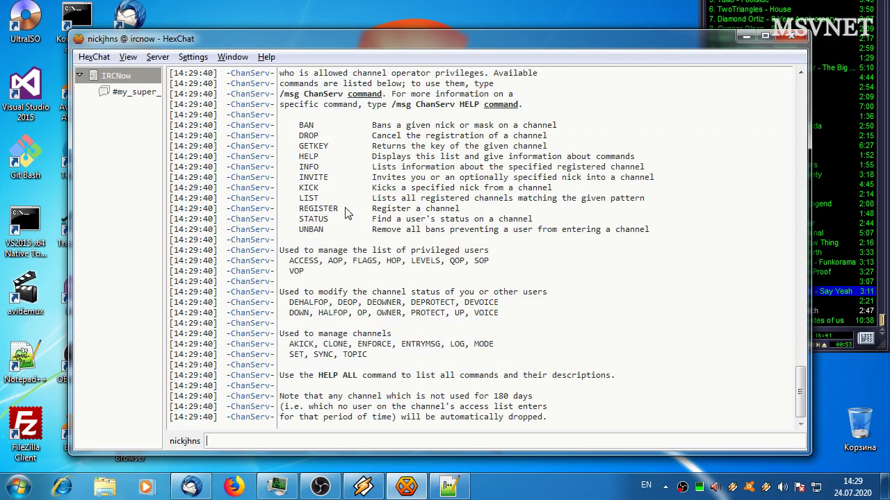
key("Up")
type("register")
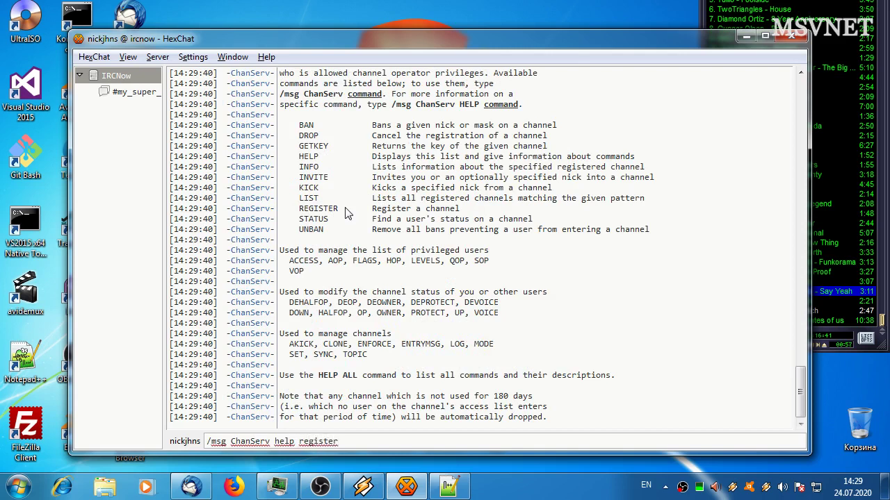
Read ChanServ's register help and compose '/msg ChanServ register #my_super_channel'
key("Return")
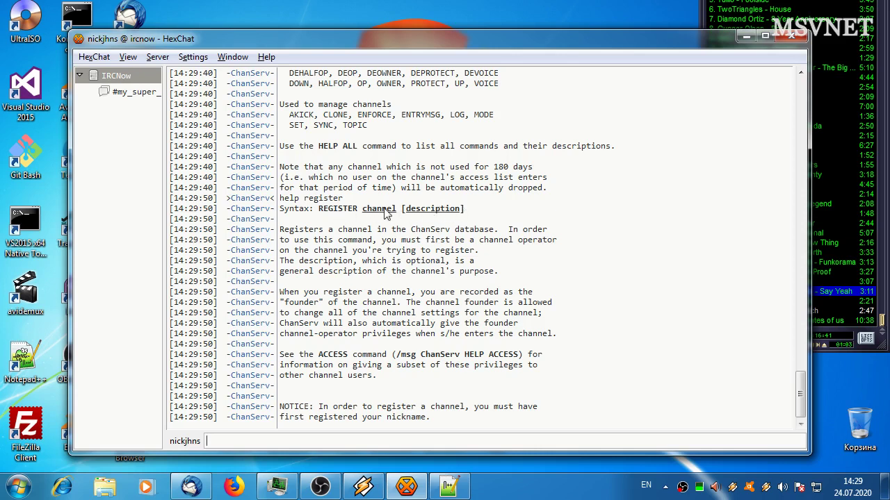
key("Up")
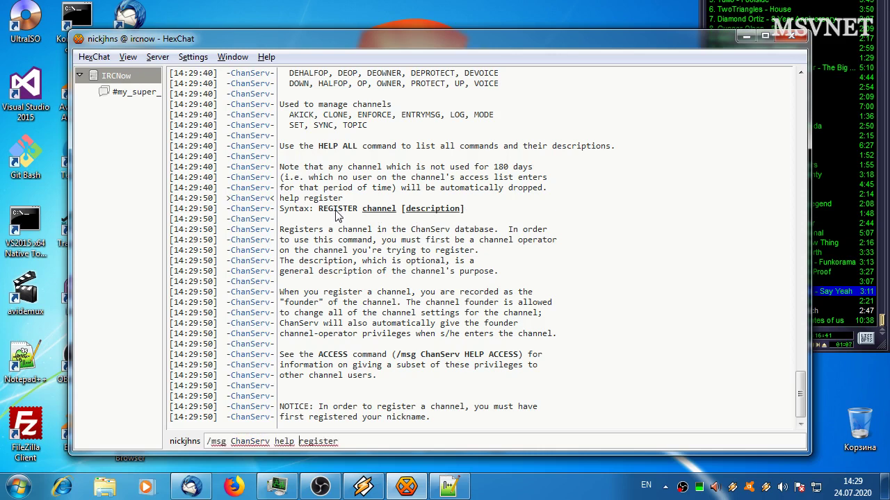
key("BackSpace")
key("BackSpace")
key("BackSpace")
key("BackSpace")
key("BackSpace")
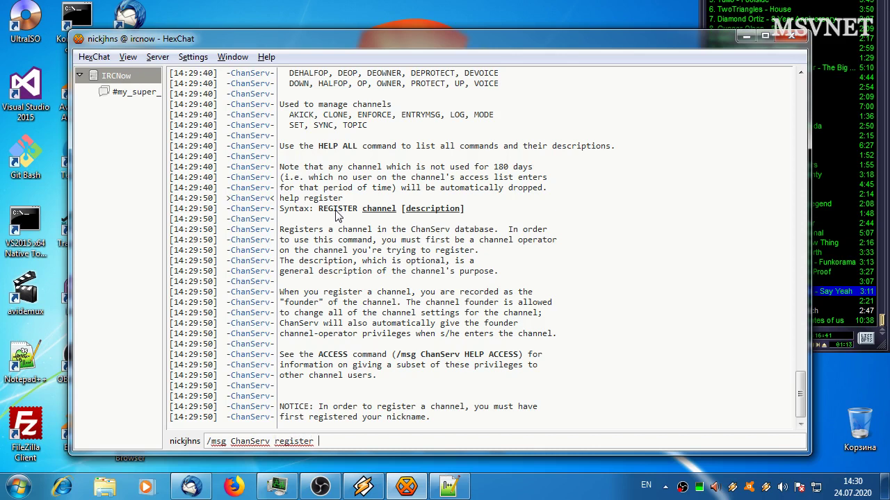
type("#")
type("my_se")
key("BackSpace")
type("uper_channel")
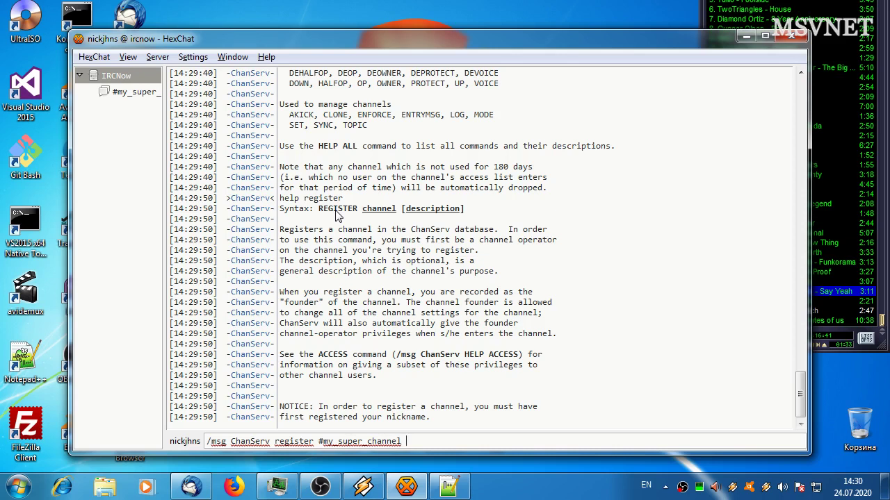
Add the description 'My super channel' and send the registration to ChanServ
key("shift+Left")
key("shift+Left")
key("shift+Left")
key("shift+Left")
key("shift+Left")
key("shift+Left")
key("shift+Left")
key("shift+Left")
key("shift+Left")
key("shift+Left")
key("shift+Left")
key("shift+Left")
key("shift+Left")
key("shift+Left")
key("shift+Left")
key("shift+Left")
key("ctrl+c")
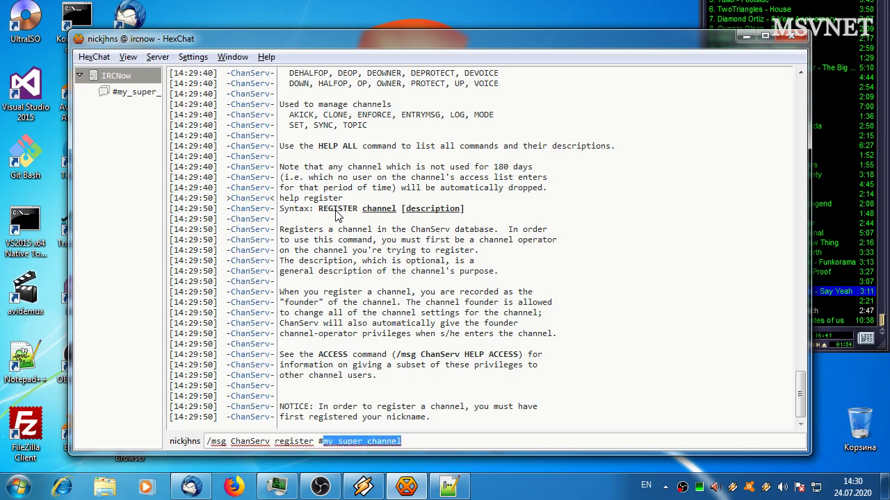
key("Right")
key("ctrl+v")
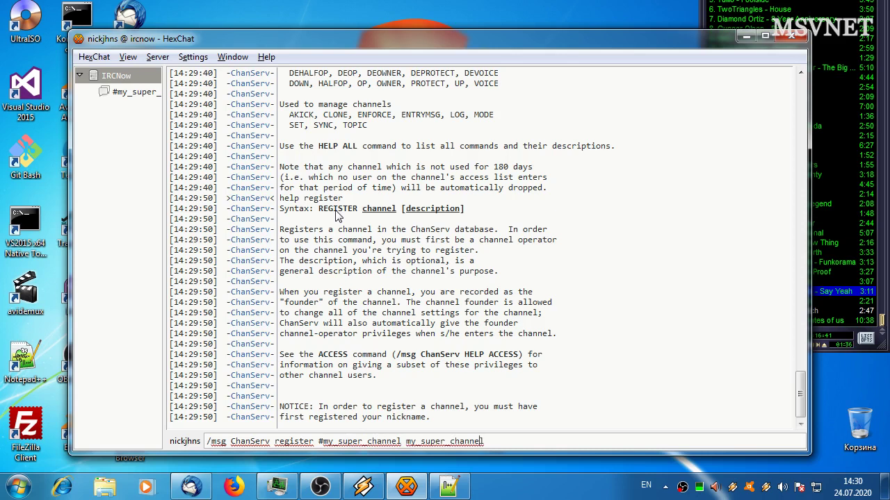
key("BackSpace")
type("M")
key("Right")
key("Return")
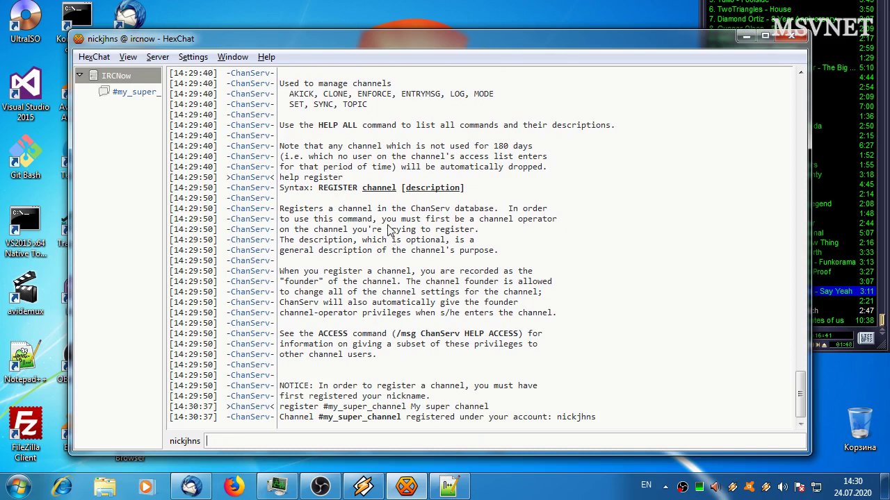
Request ChanServ's general help listing, then its help on the status command
scroll(390, 231, "up", 2)
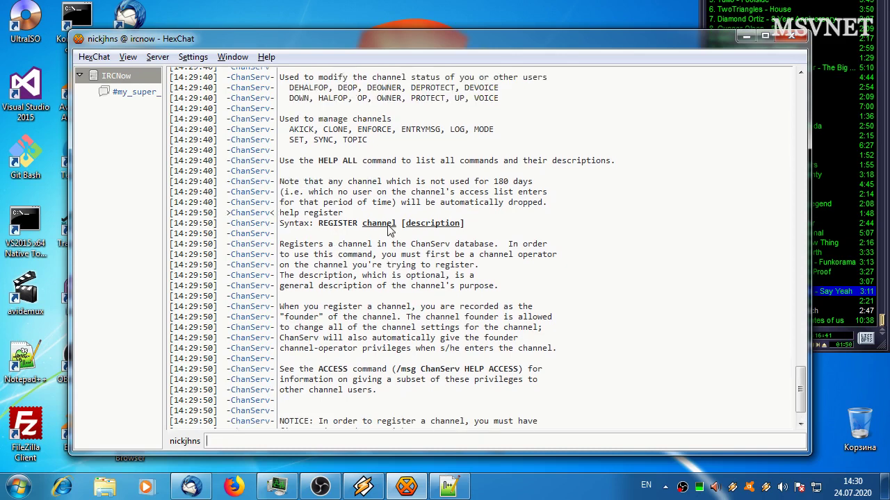
scroll(389, 231, "down", 2)
type("/msg ChanServ help register")
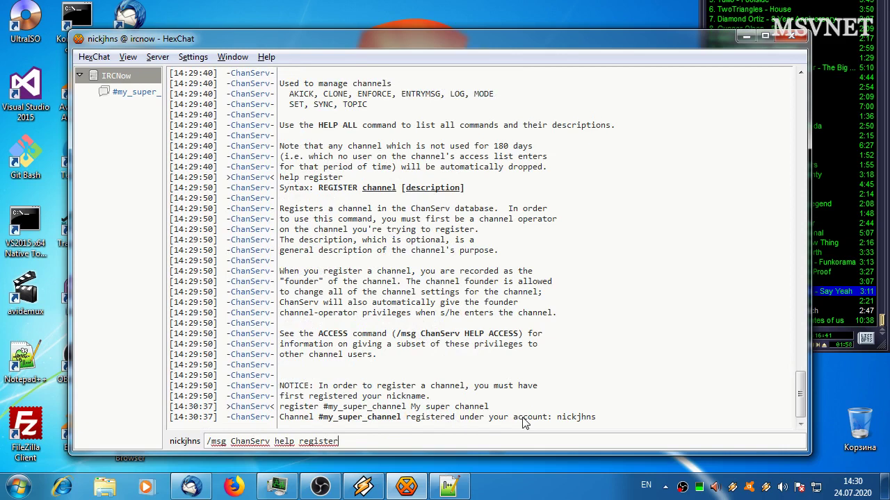
key("BackSpace")
key("BackSpace")
key("BackSpace")
key("BackSpace")
key("BackSpace")
key("BackSpace")
key("BackSpace")
key("BackSpace")
key("Return")
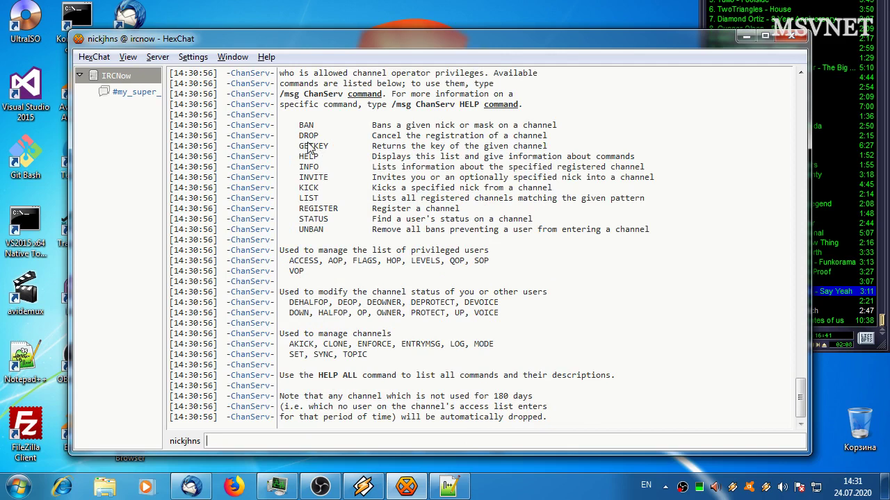
key("Up")
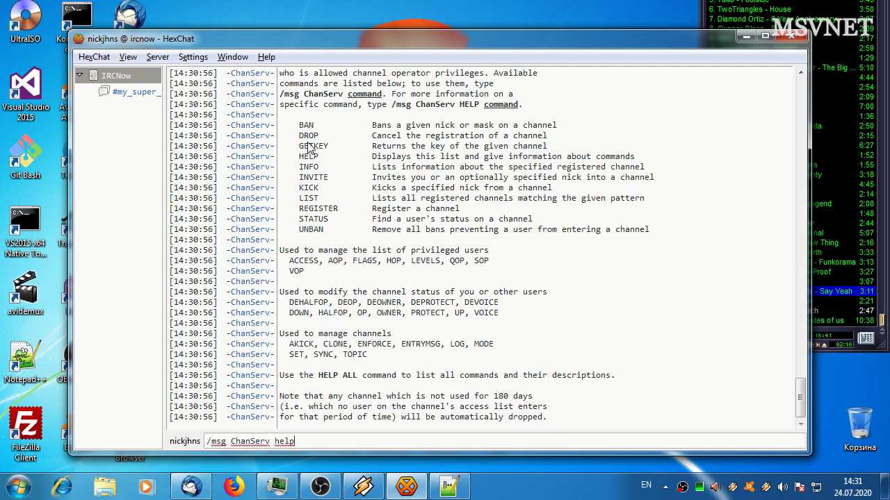
type("status")
key("Return")
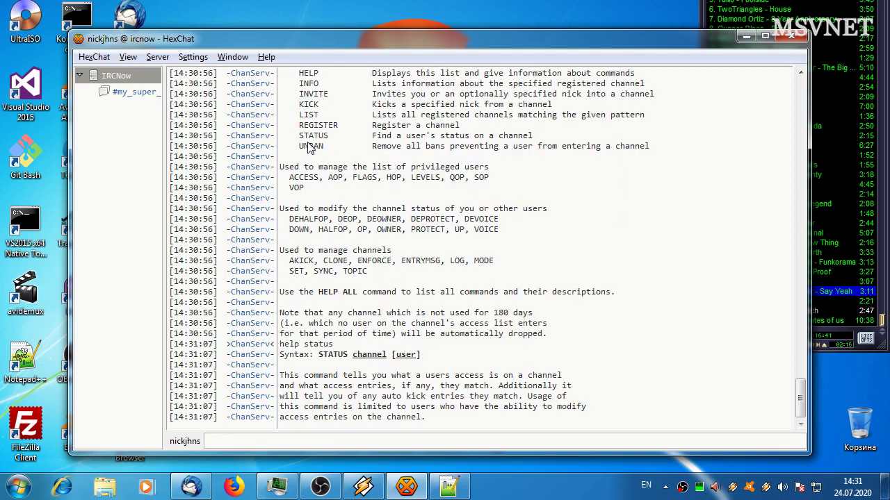
Send '/msg ChanServ status #my_super_channel' to confirm founder status, then view the channel
key("Up")
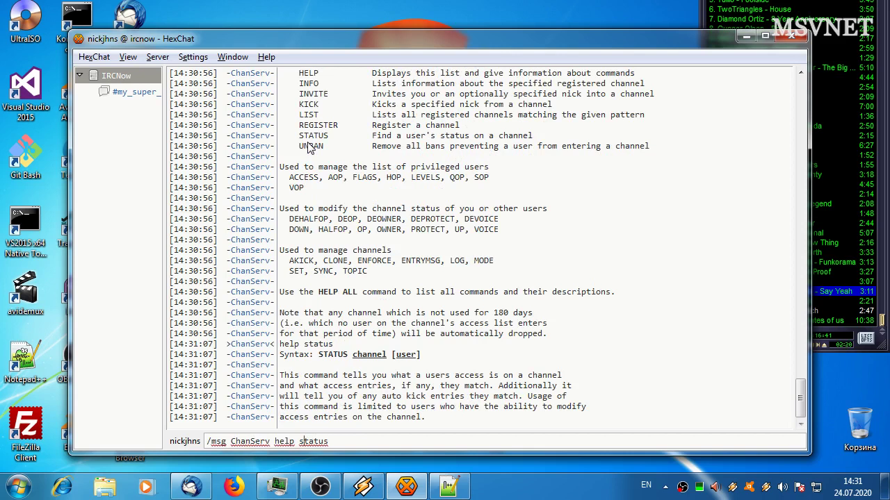
key("BackSpace")
key("BackSpace")
key("BackSpace")
key("BackSpace")
key("BackSpace")
type("#my_super")
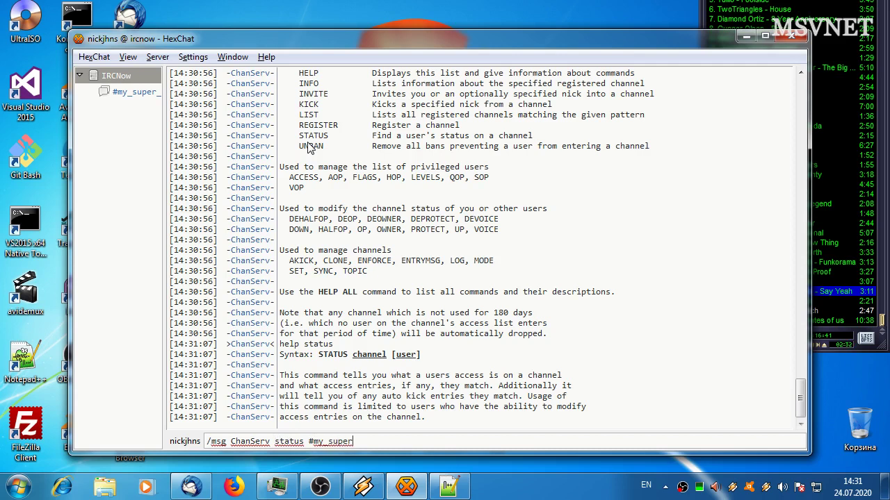
type("_channel")
key("Return")
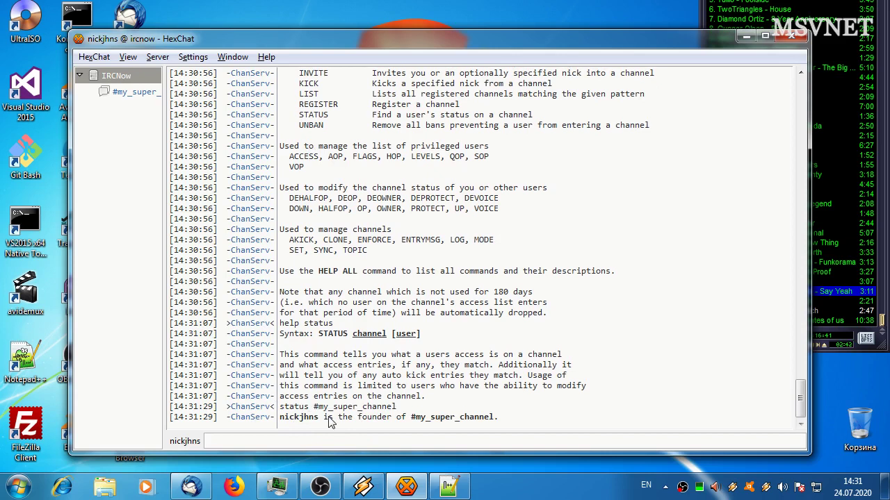
left_click(126, 94)
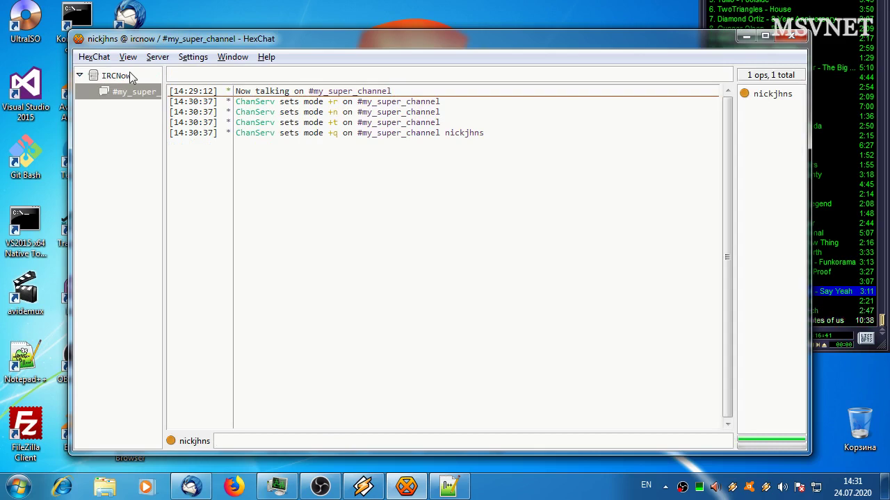
Flip between the channel and server tabs, then run /list from the IRCNow server tab
left_click(770, 95)
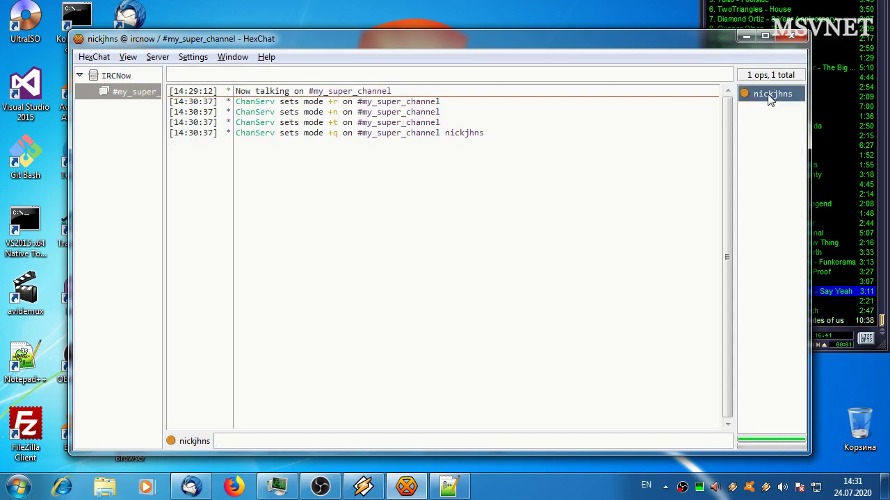
left_click(130, 77)
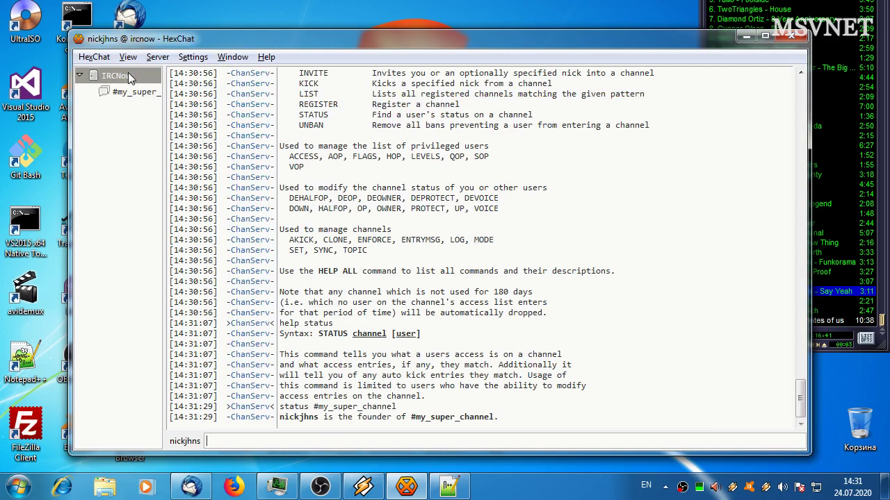
left_click(130, 93)
left_click(126, 77)
left_click(129, 94)
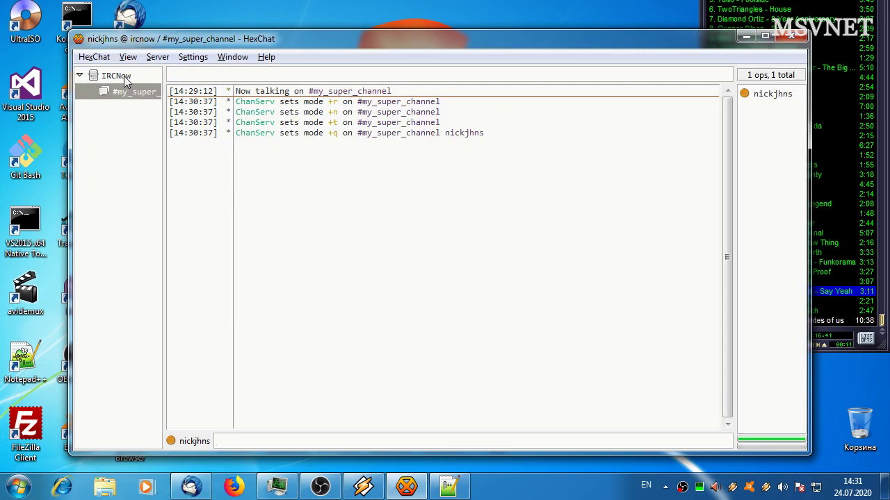
left_click(126, 78)
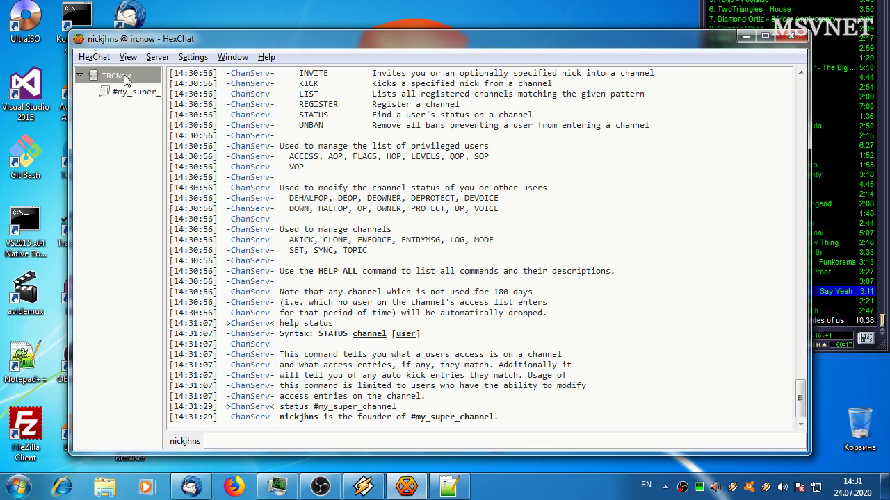
type("/list")
key("Return")
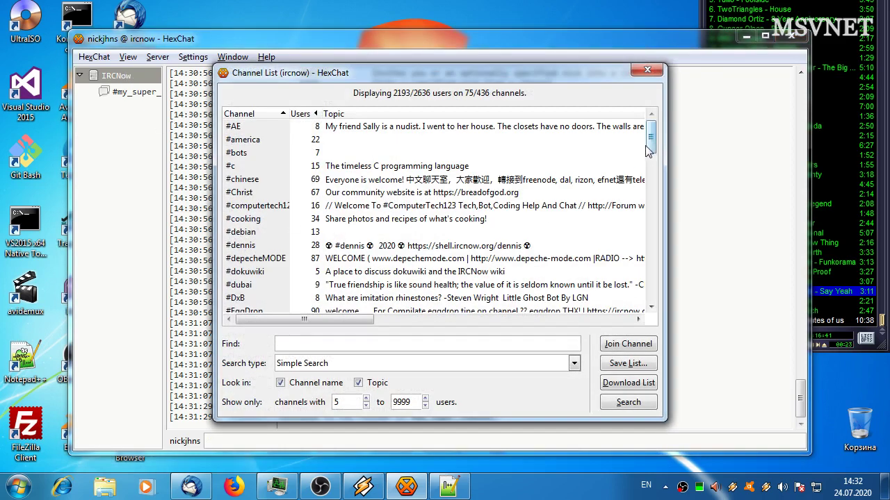
Search the channel list for '#my_' using Regular Expression matching
left_click(412, 345)
type("my")
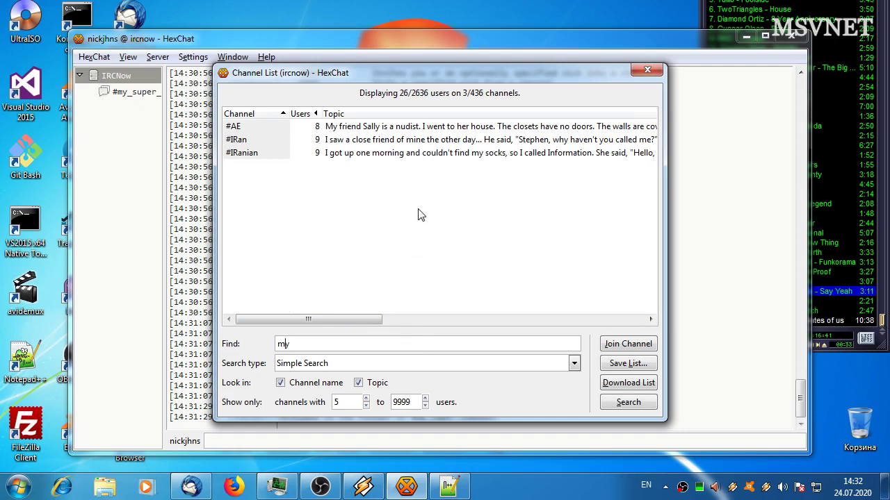
type("#")
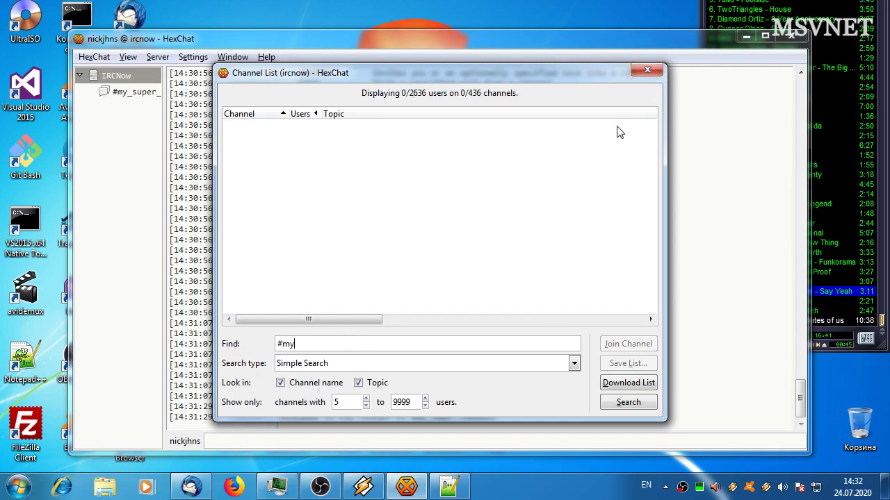
type("_")
left_click(574, 364)
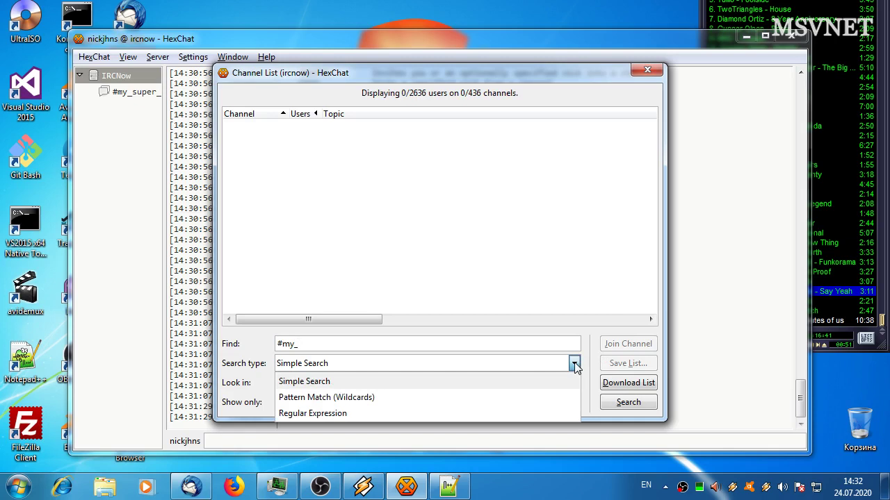
left_click(562, 411)
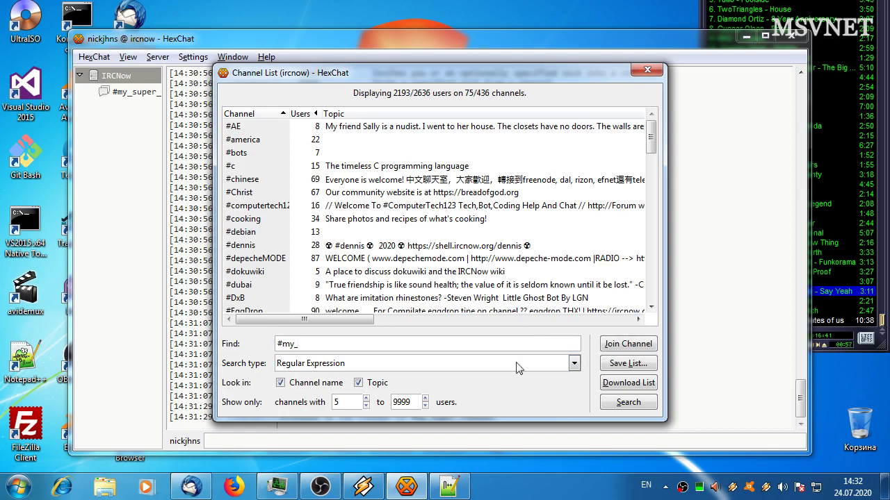
Scroll the results, close the Channel List, and return to #my_super_channel
left_click_drag(650, 137, 652, 224)
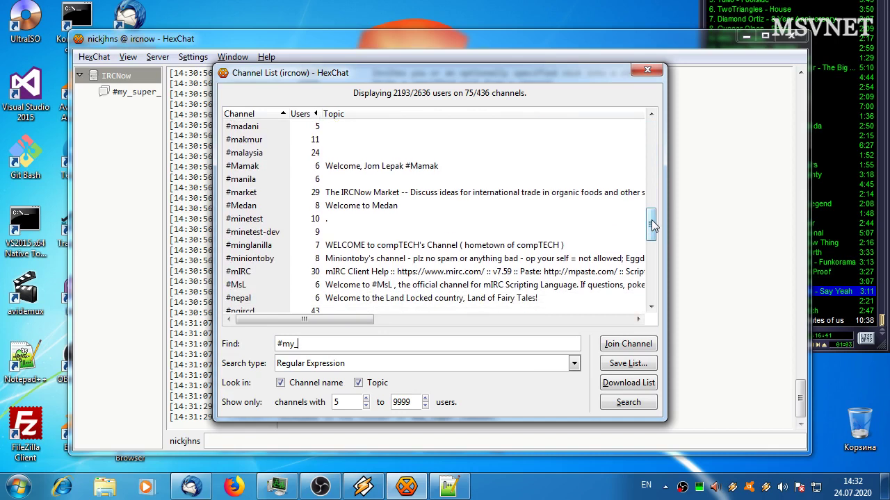
left_click_drag(651, 220, 652, 221)
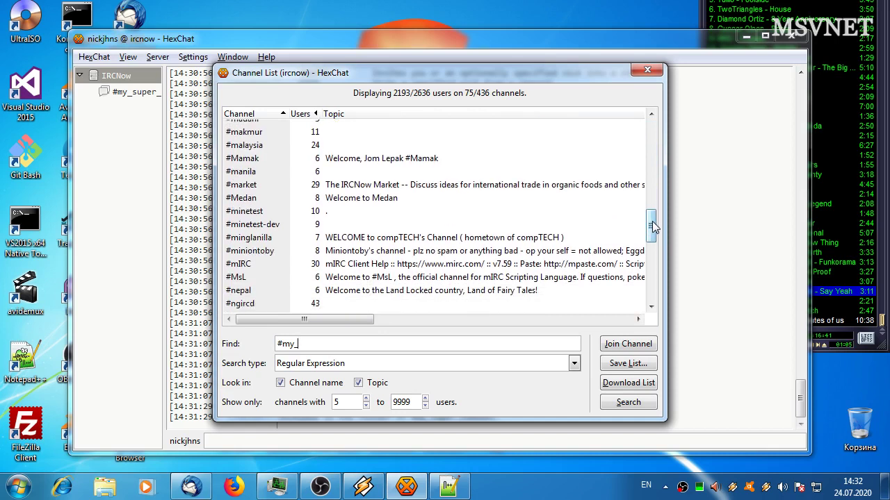
left_click(650, 70)
left_click(134, 93)
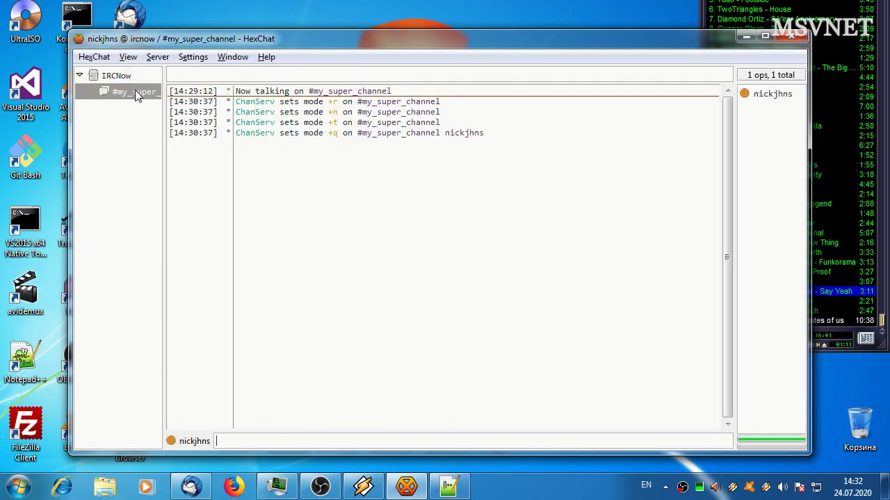
left_click(120, 75)
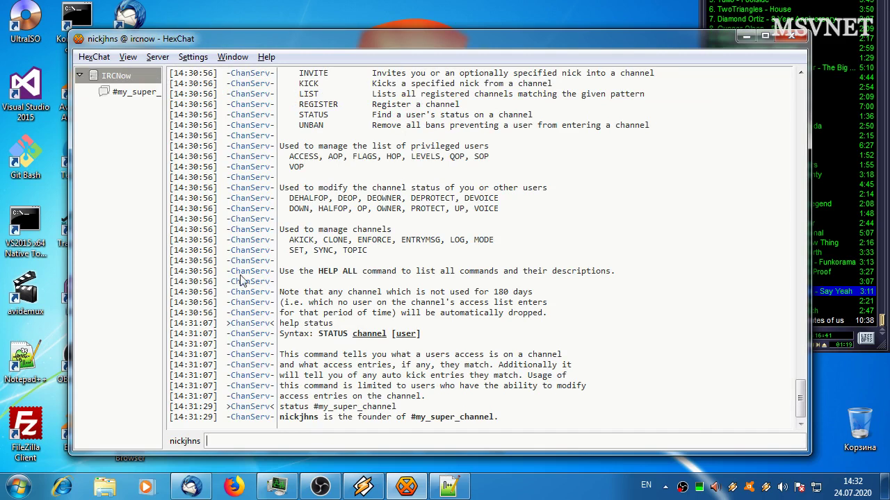
left_click(119, 97)
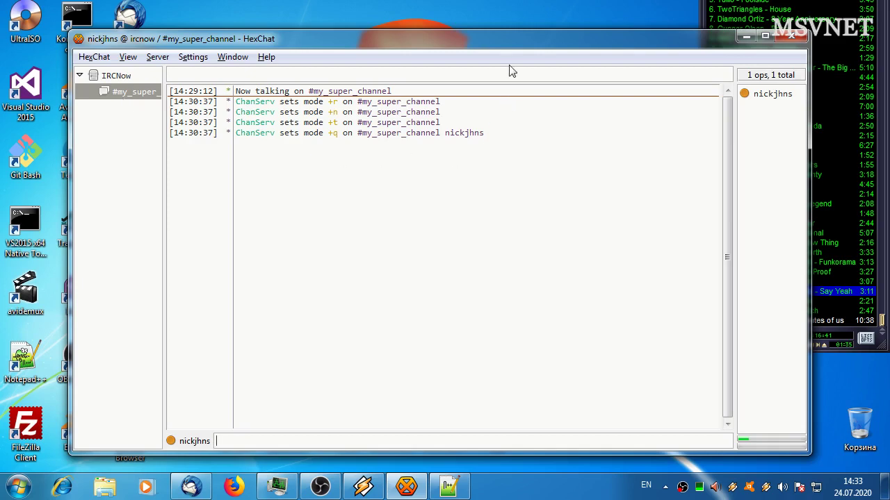
left_click_drag(524, 39, 512, 31)
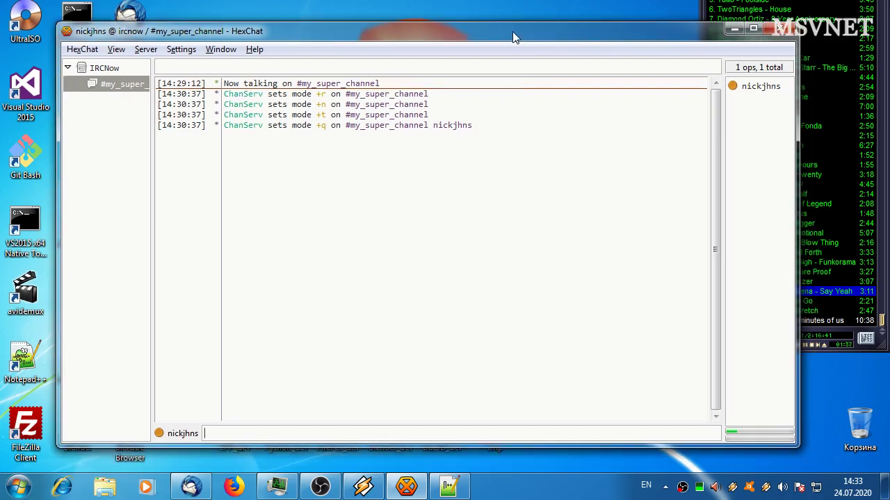